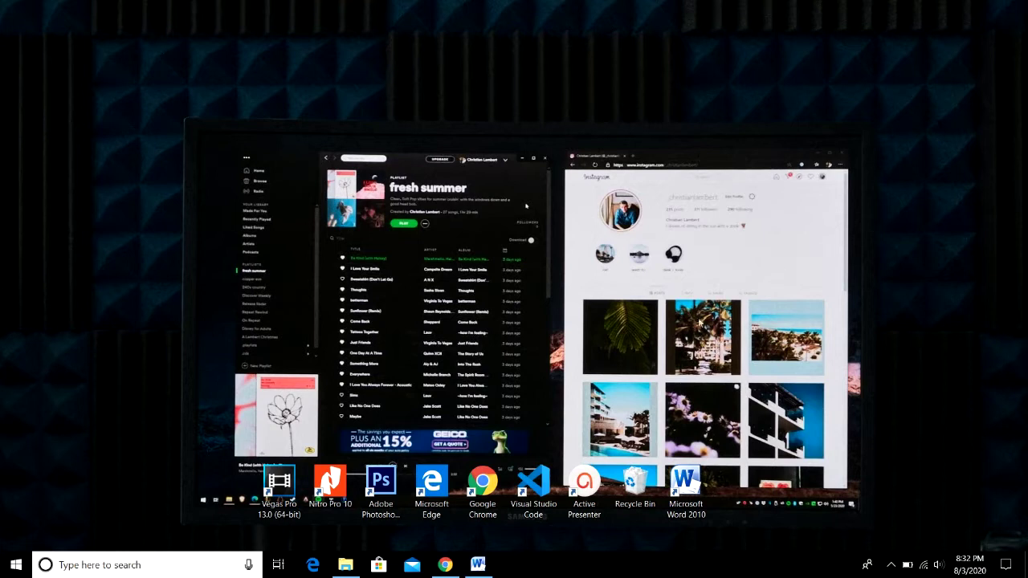
Step: Restore the Word document 'r' from its taskbar icon
click(479, 568)
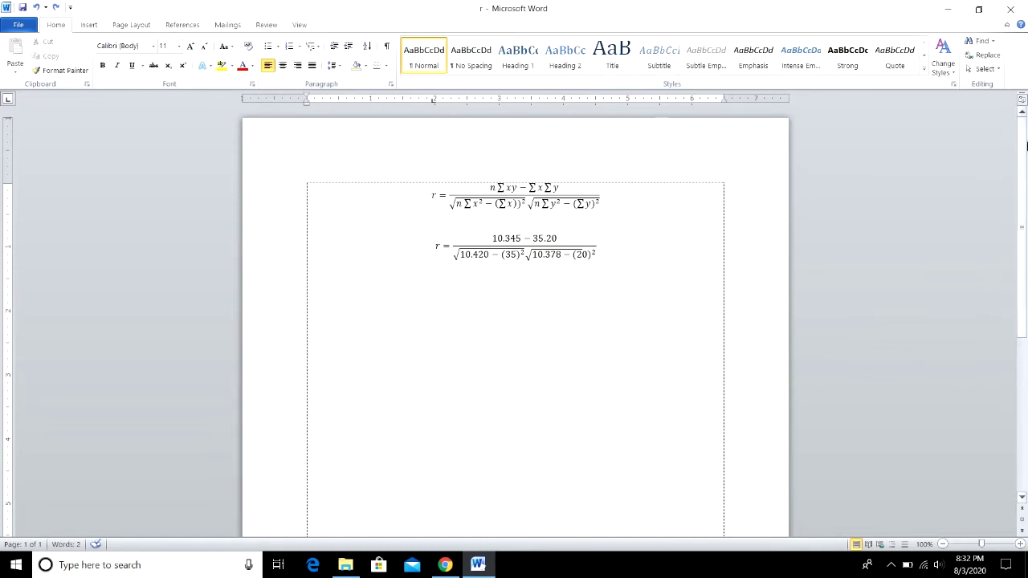
Step: Review the correlation formula and worked example in 'r', then create a new blank document
scroll(1025, 151, down, 1)
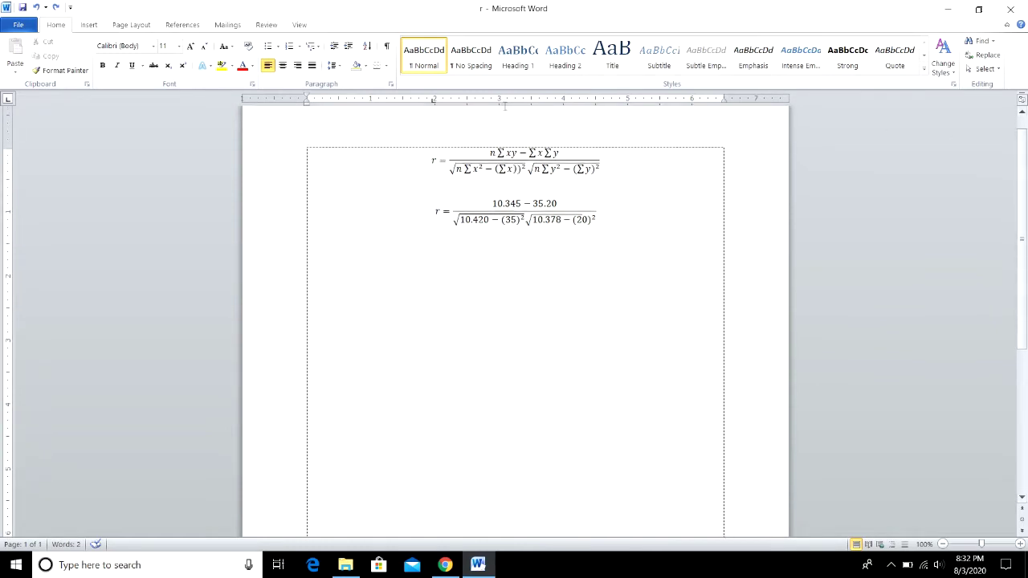
click(531, 163)
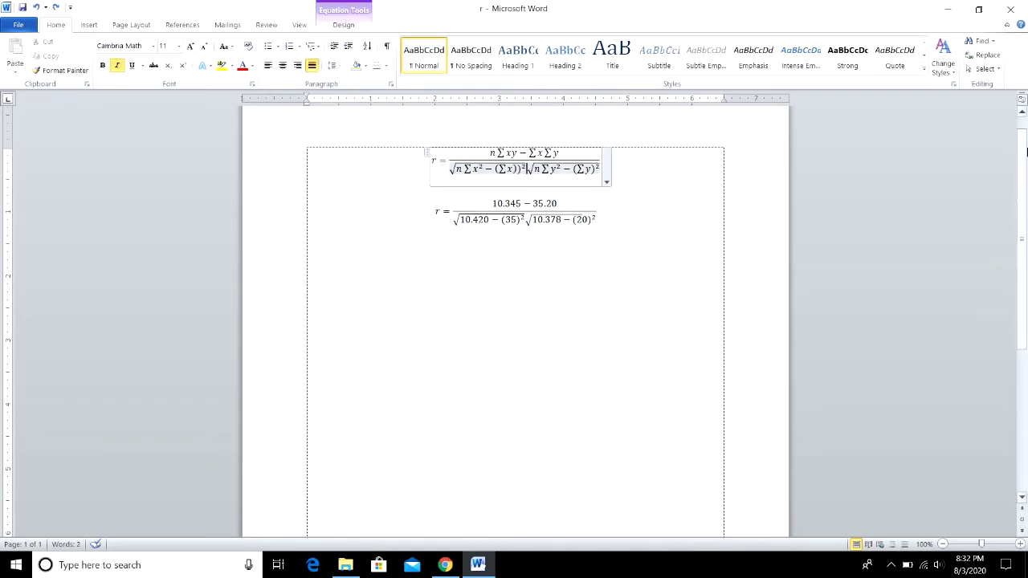
scroll(480, 313, up, 1)
click(325, 334)
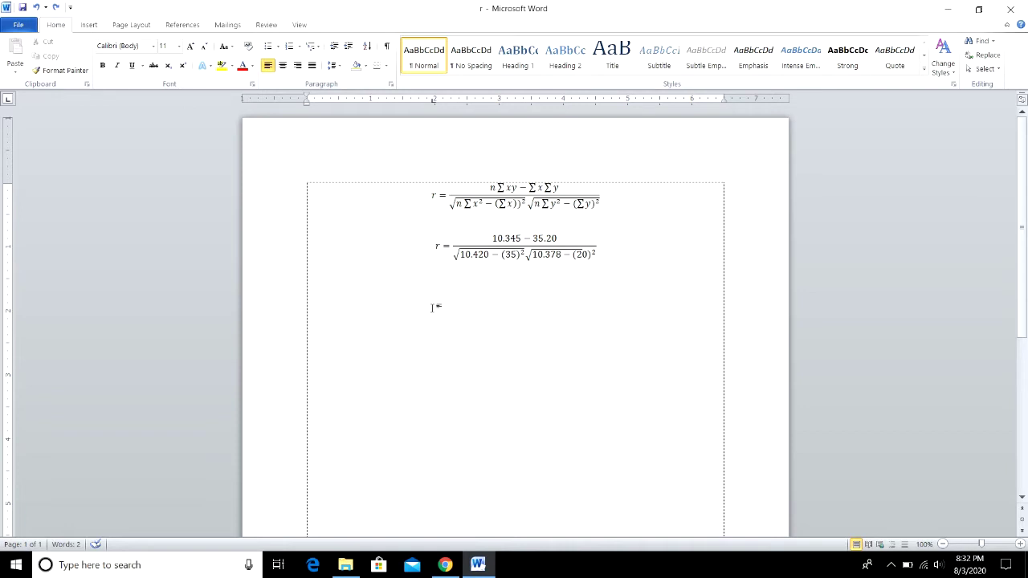
key(ctrl+n)
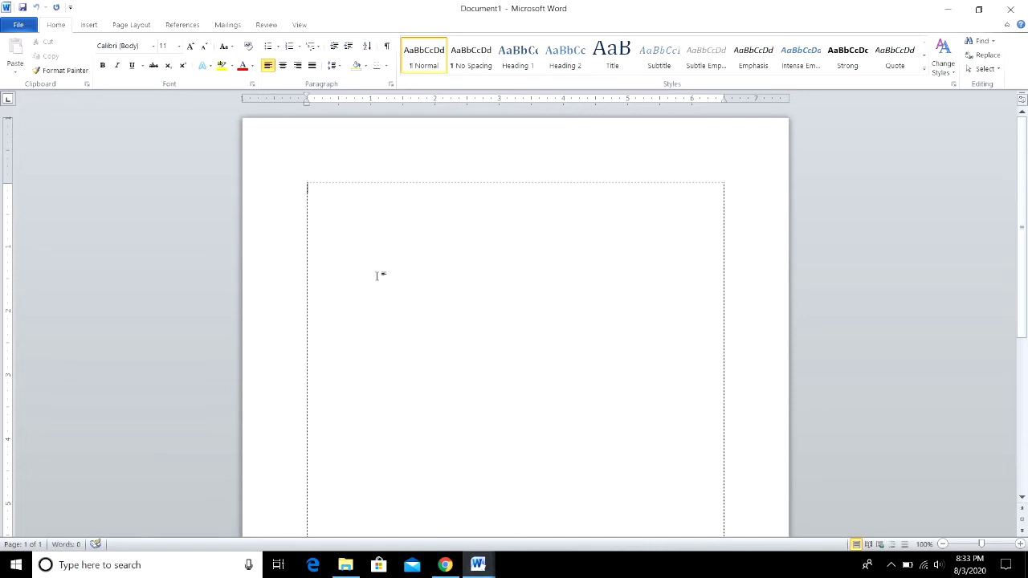
Step: Insert the built-in Pythagorean Theorem equation into Document1 as a trial, then undo it
click(91, 27)
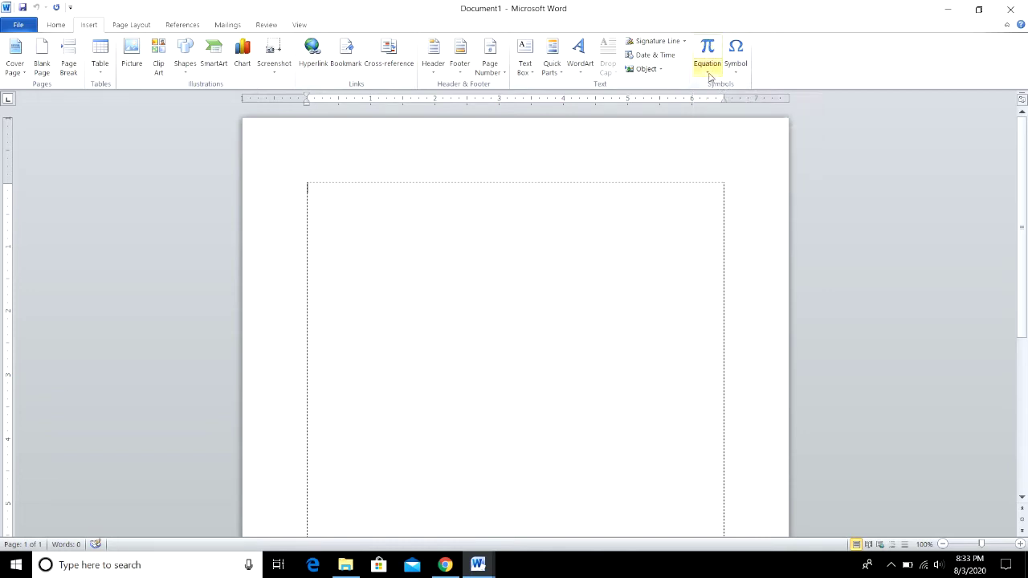
click(706, 76)
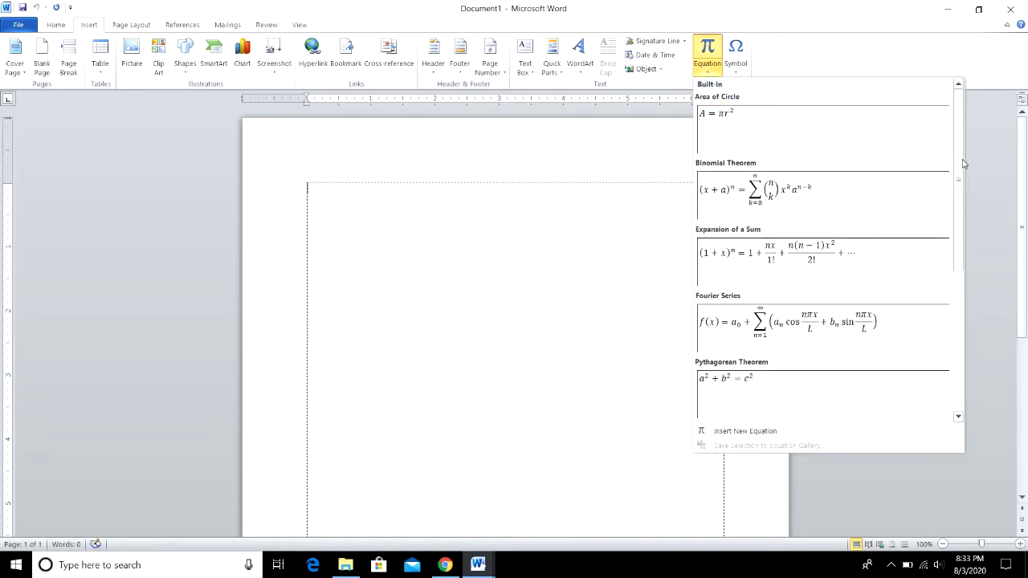
mouse_move(965, 165)
mouse_down()
mouse_move(963, 224)
mouse_move(965, 161)
mouse_up()
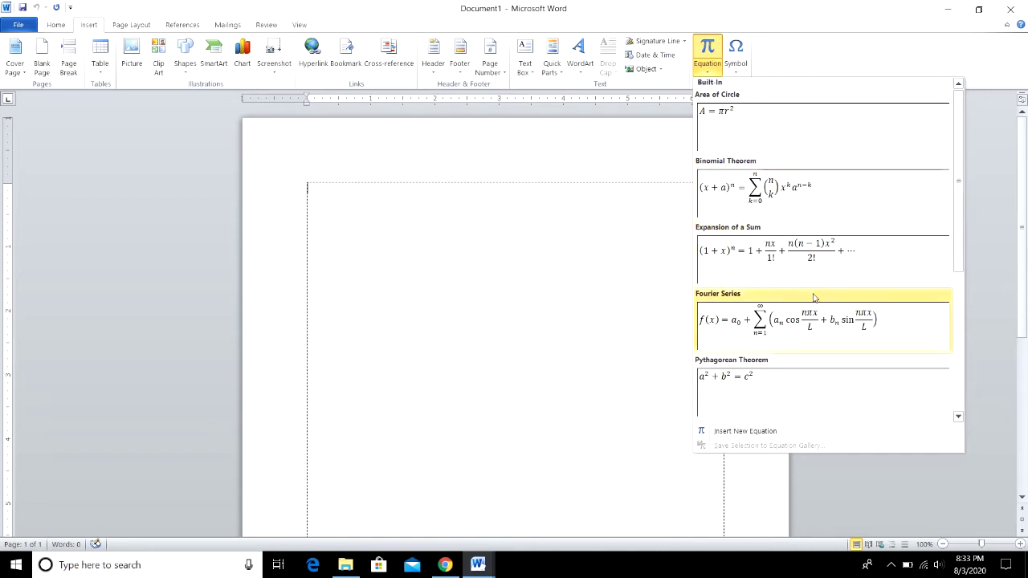
drag(965, 194, 966, 336)
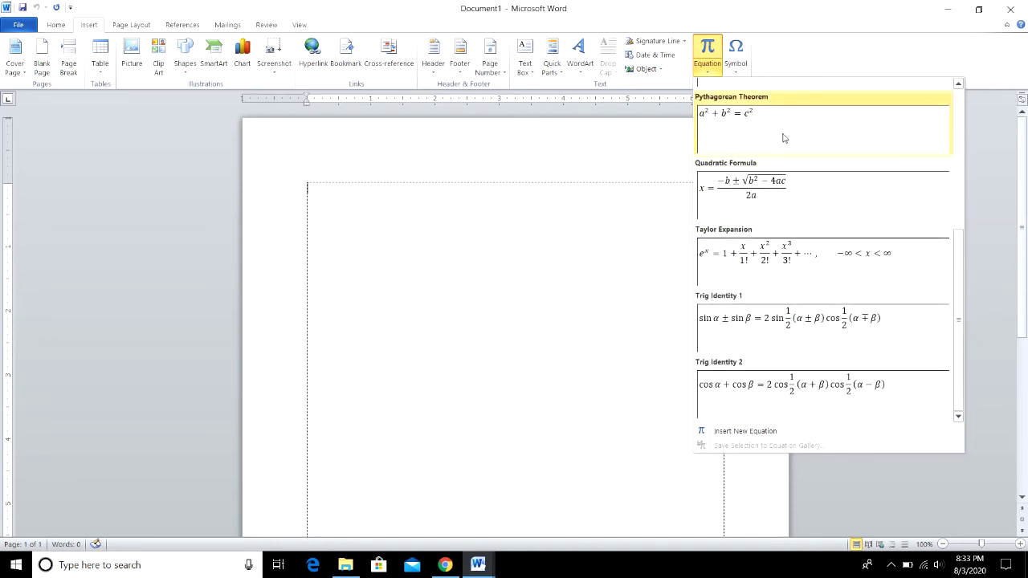
click(728, 127)
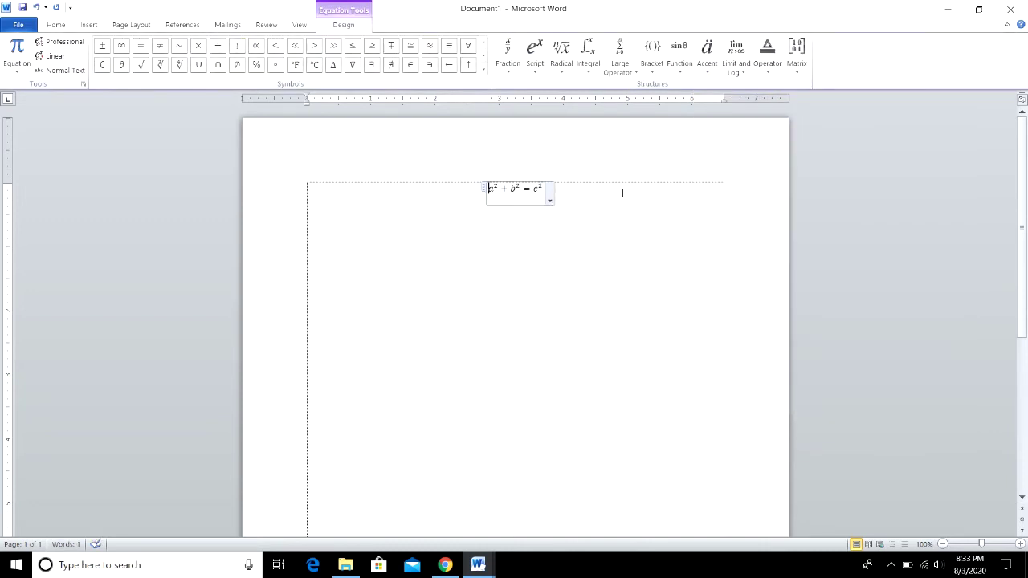
key(ctrl+z)
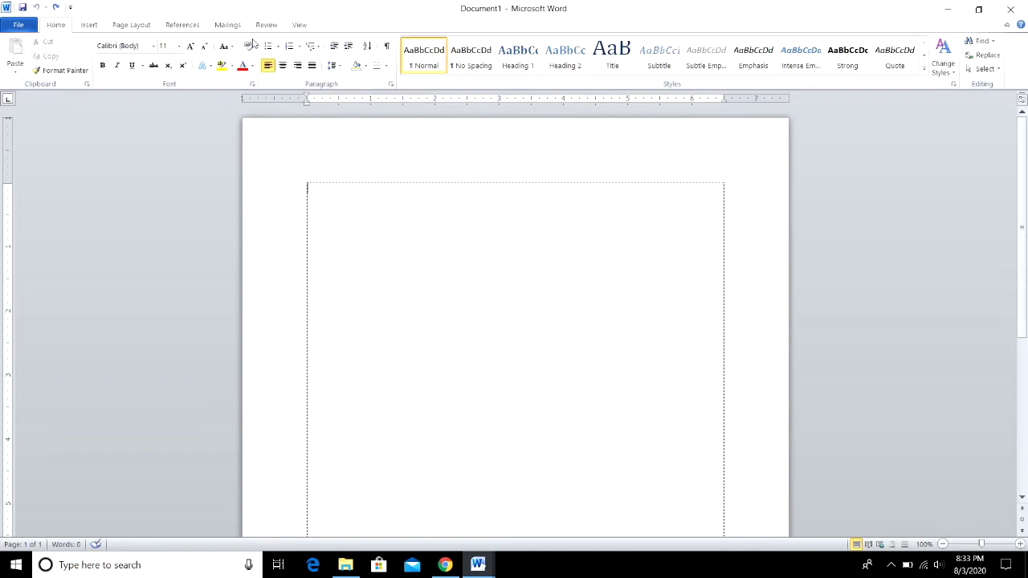
click(90, 26)
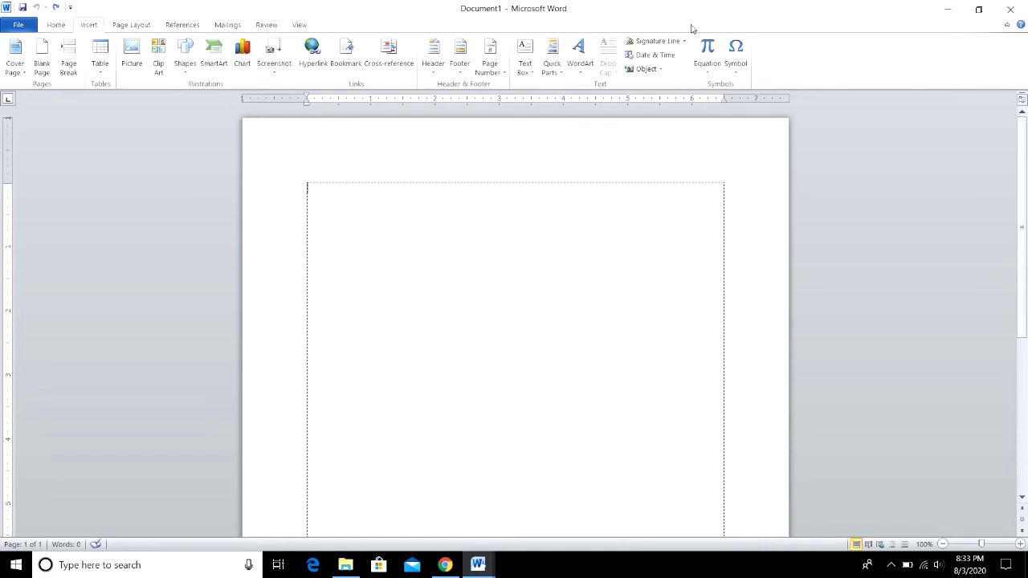
Step: Insert a new blank equation and browse the fraction, script, radical, integral, large-operator and bracket galleries
click(707, 56)
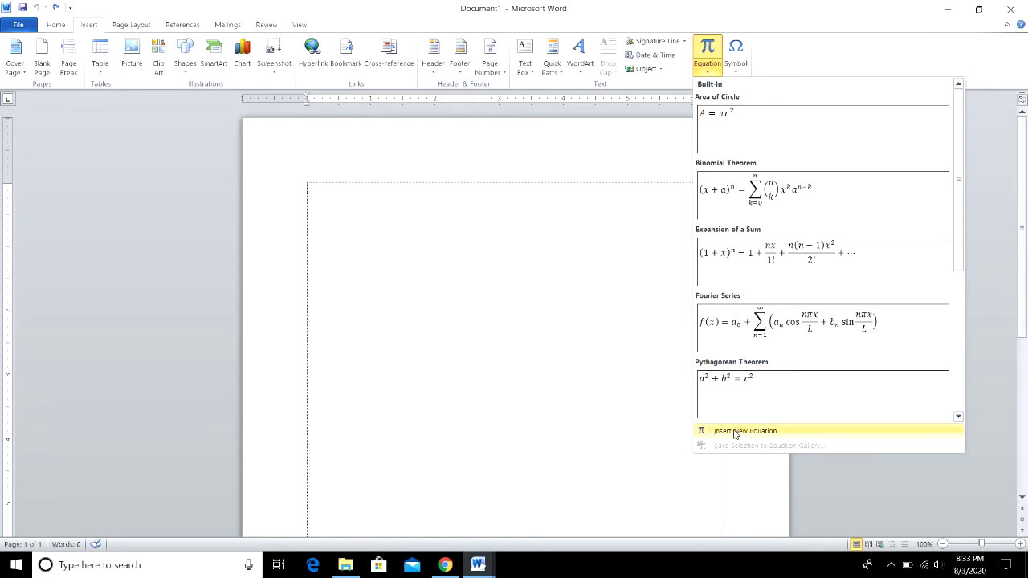
click(735, 435)
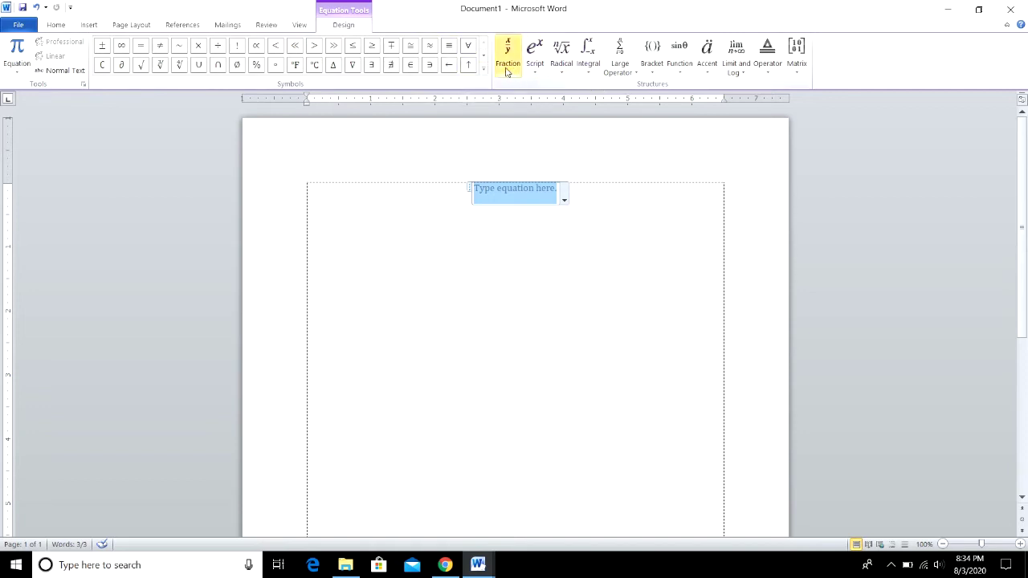
click(507, 70)
click(537, 72)
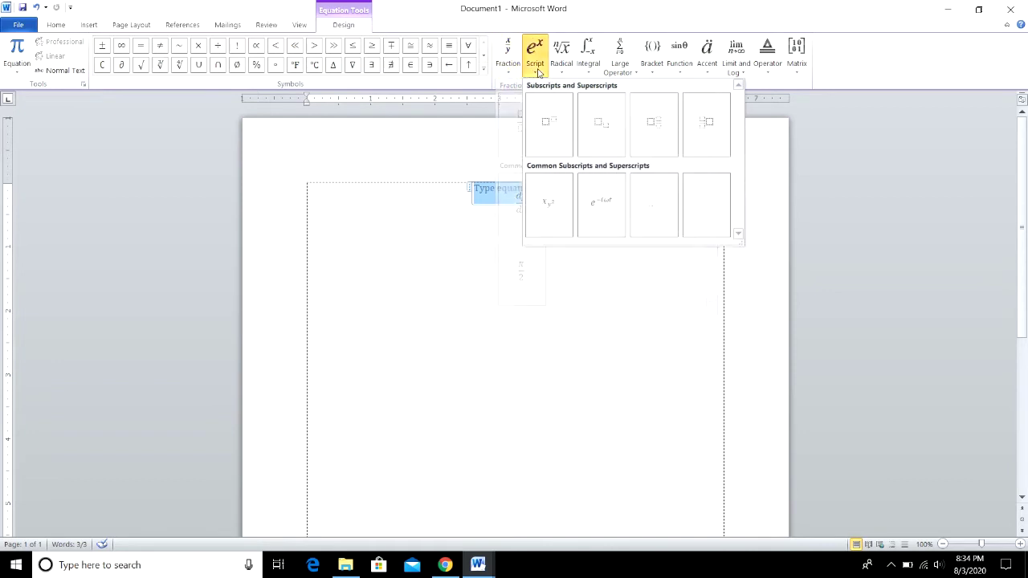
click(563, 72)
click(589, 71)
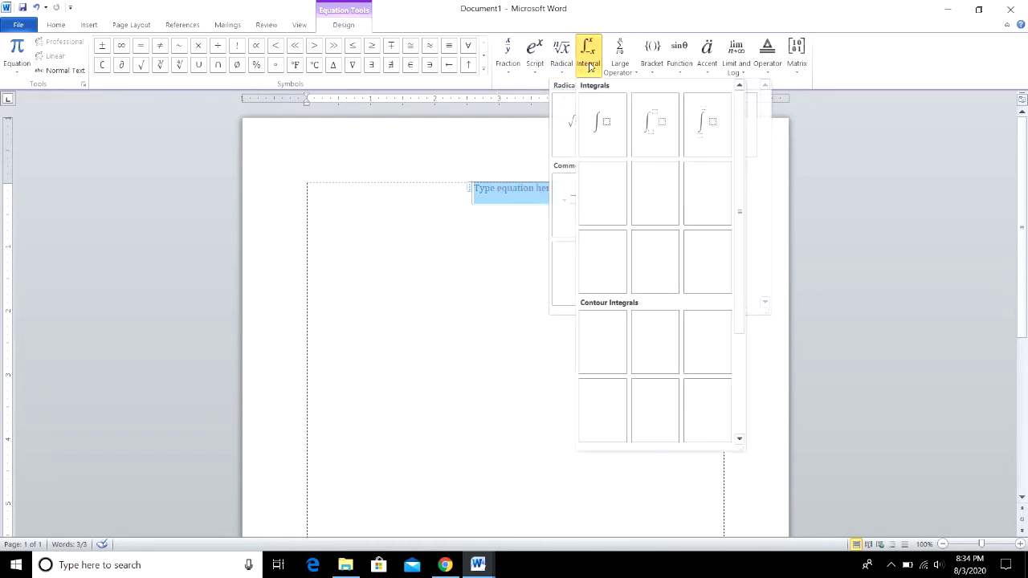
click(619, 69)
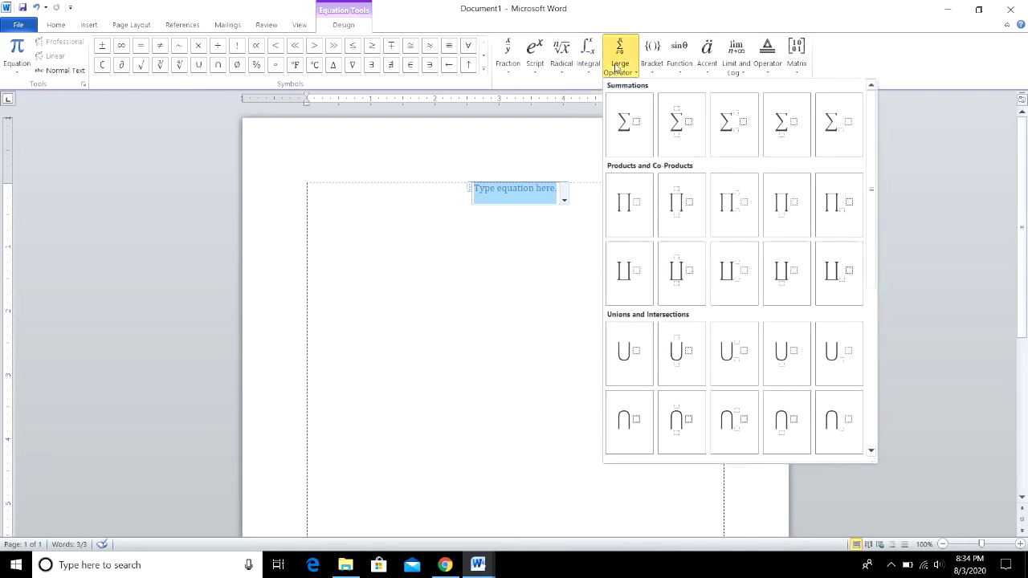
click(653, 66)
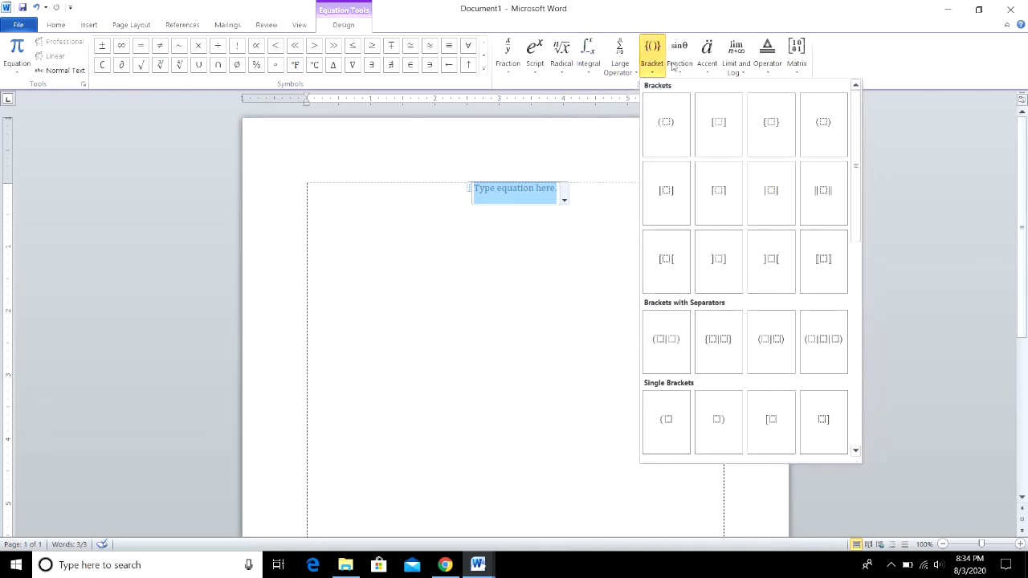
Step: Browse the function, accent, limit/log, operator and matrix galleries, then insert a stacked fraction
click(676, 67)
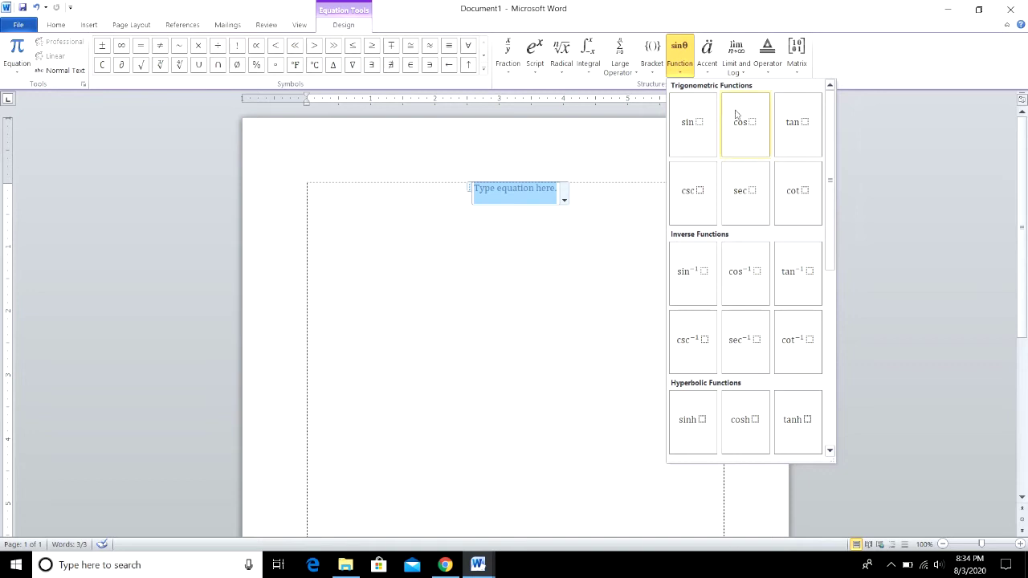
click(707, 71)
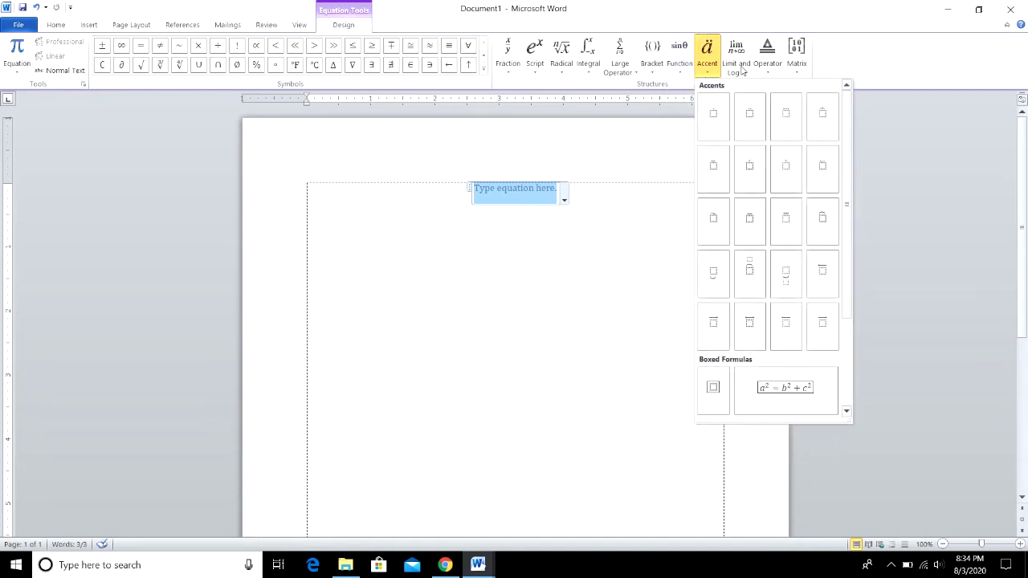
click(743, 72)
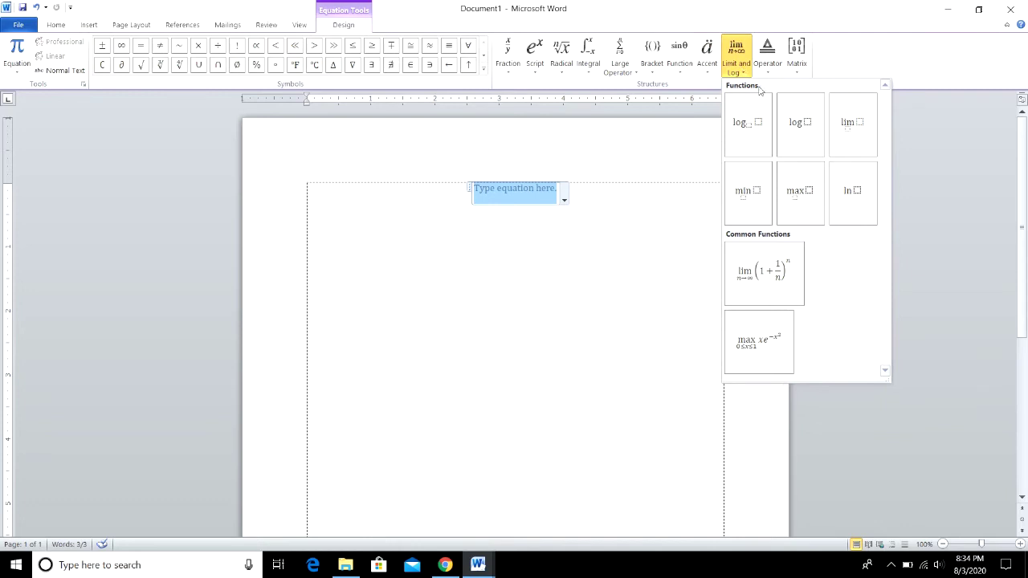
click(776, 66)
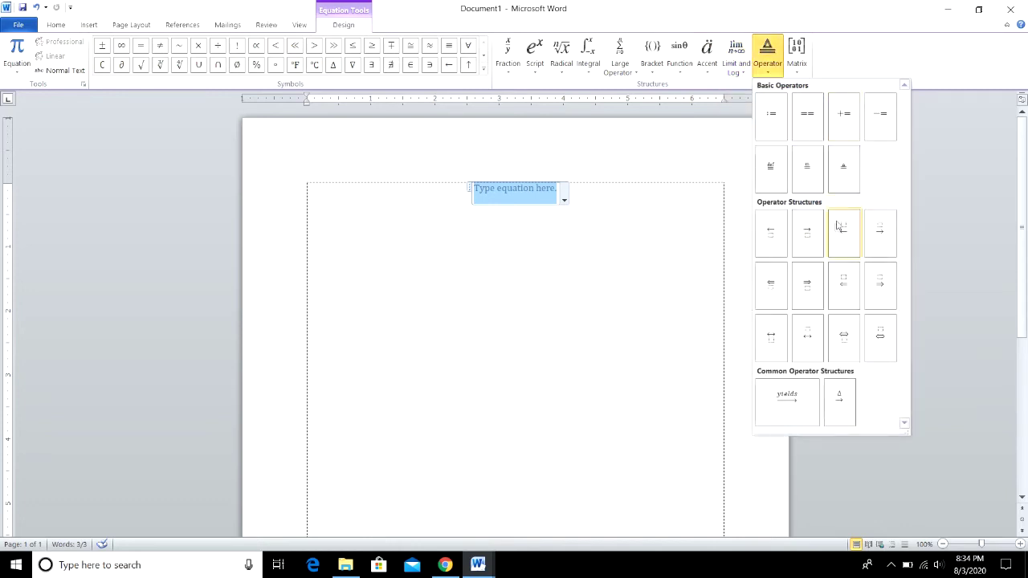
click(806, 74)
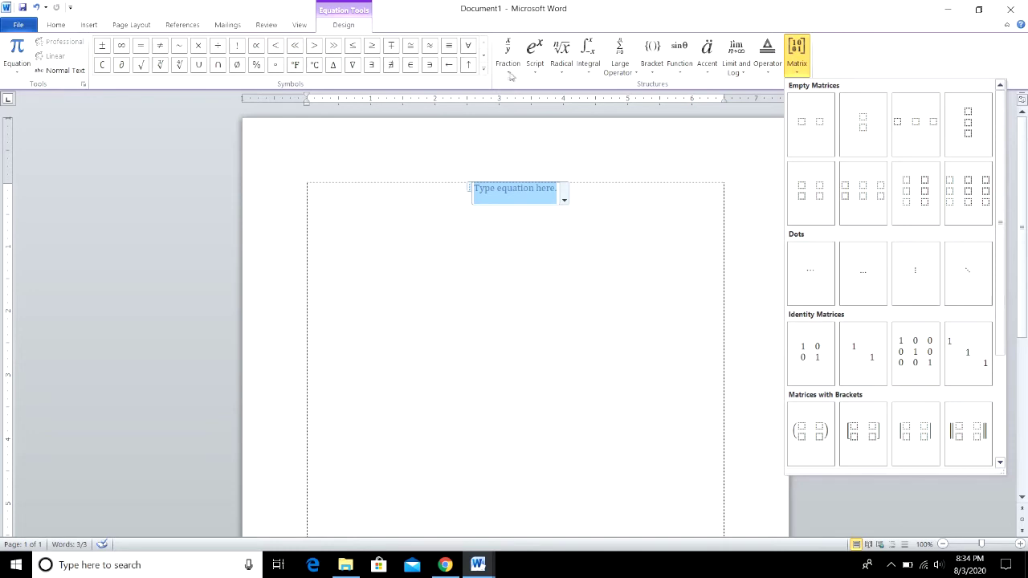
click(505, 72)
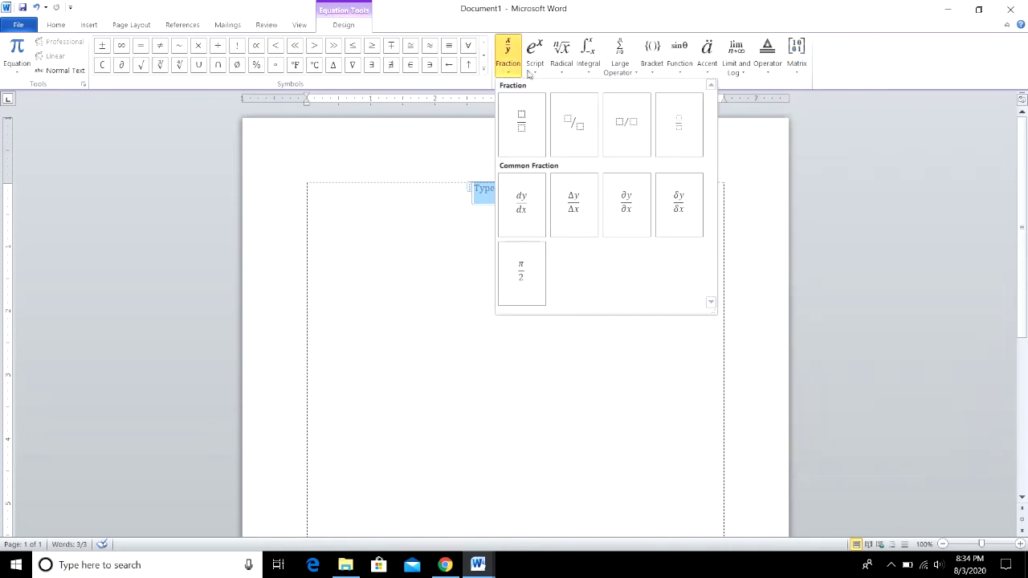
click(537, 74)
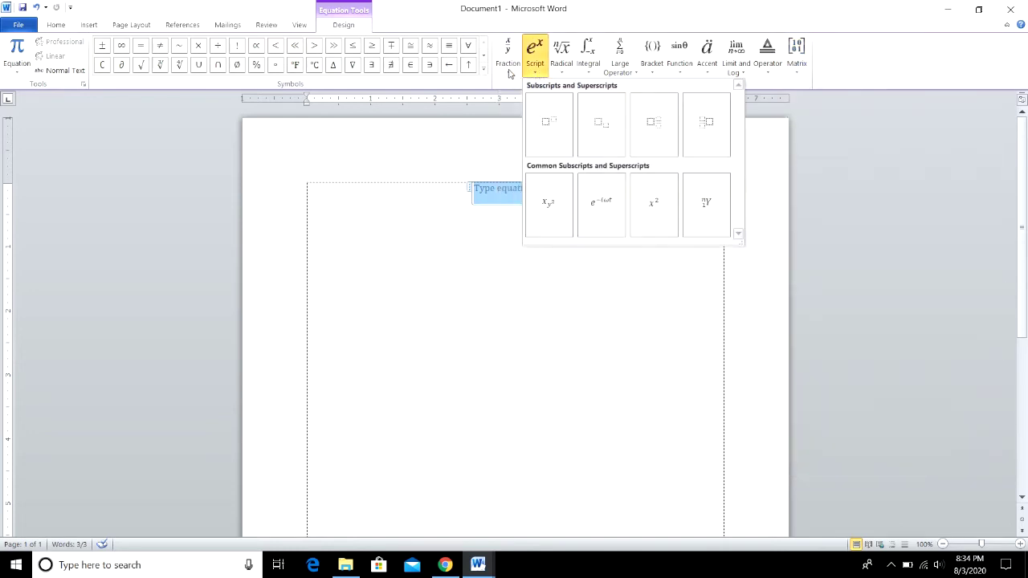
click(509, 72)
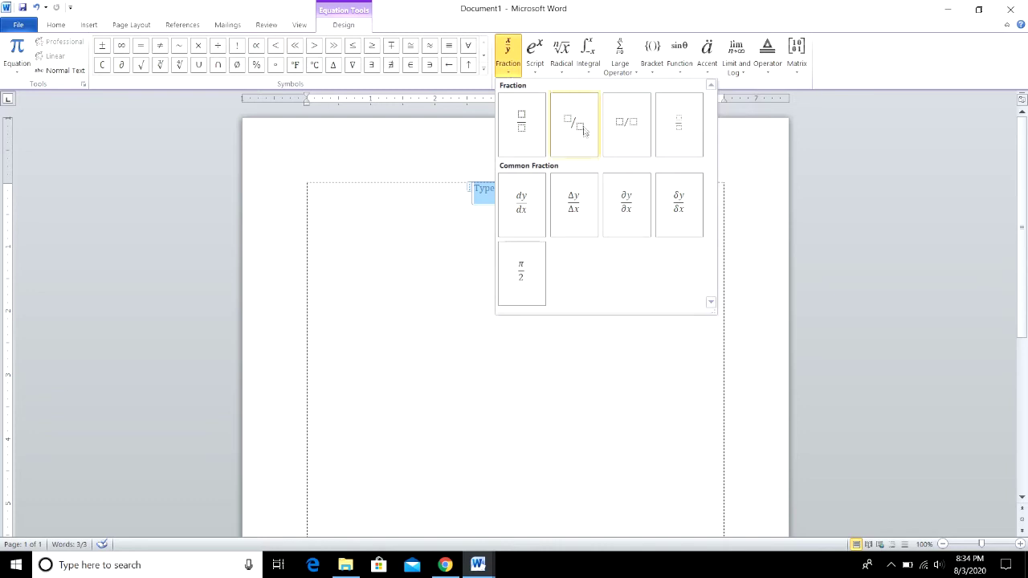
click(518, 123)
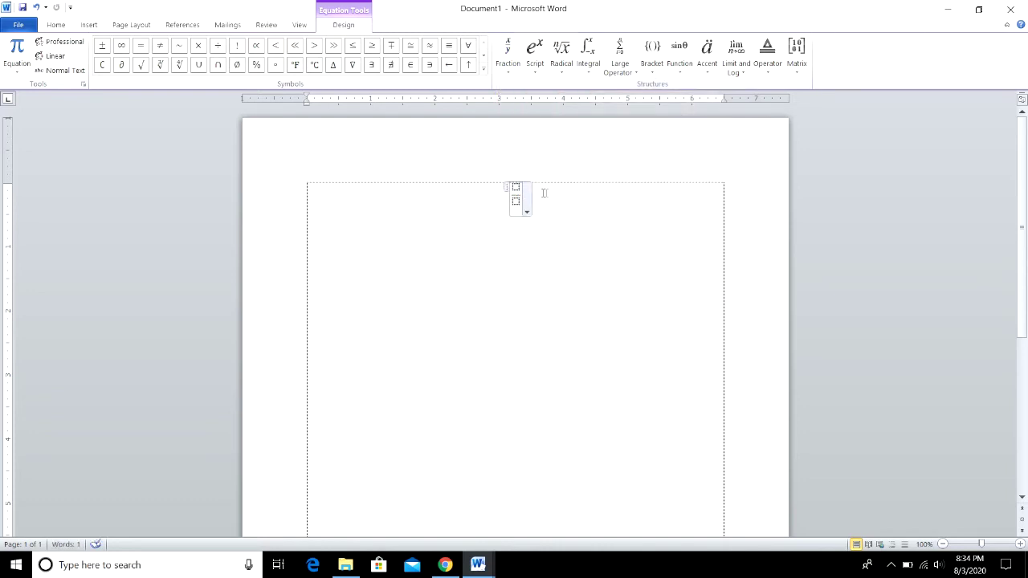
Step: Fill the first stacked fraction with 4 over 2
click(517, 187)
text(4)
text(2+)
Step: Add a second stacked fraction 2 over 2 followed by an equals sign
click(508, 62)
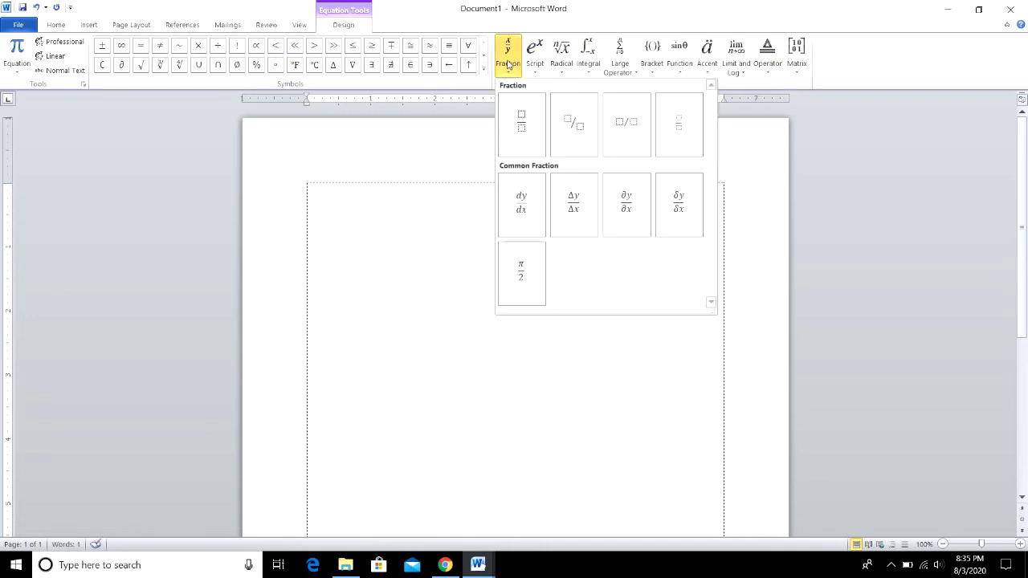
click(521, 124)
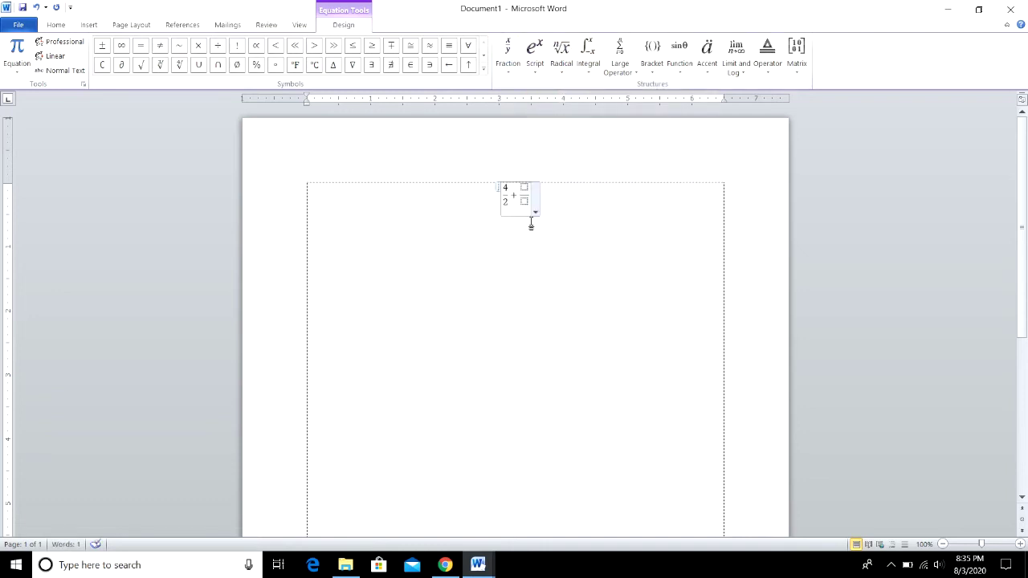
text(2)
text(2)
key(Right)
text(=)
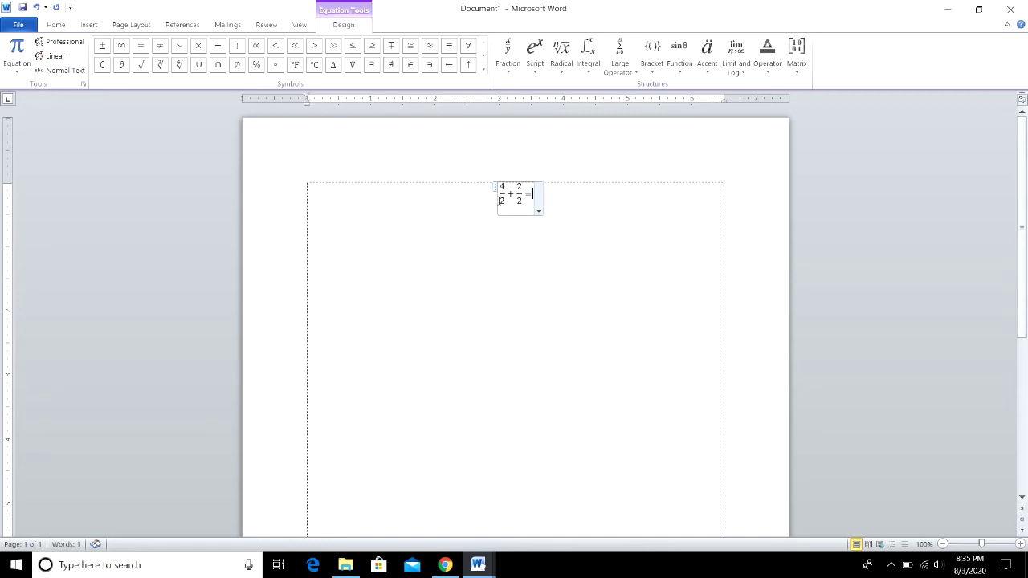
key(Right)
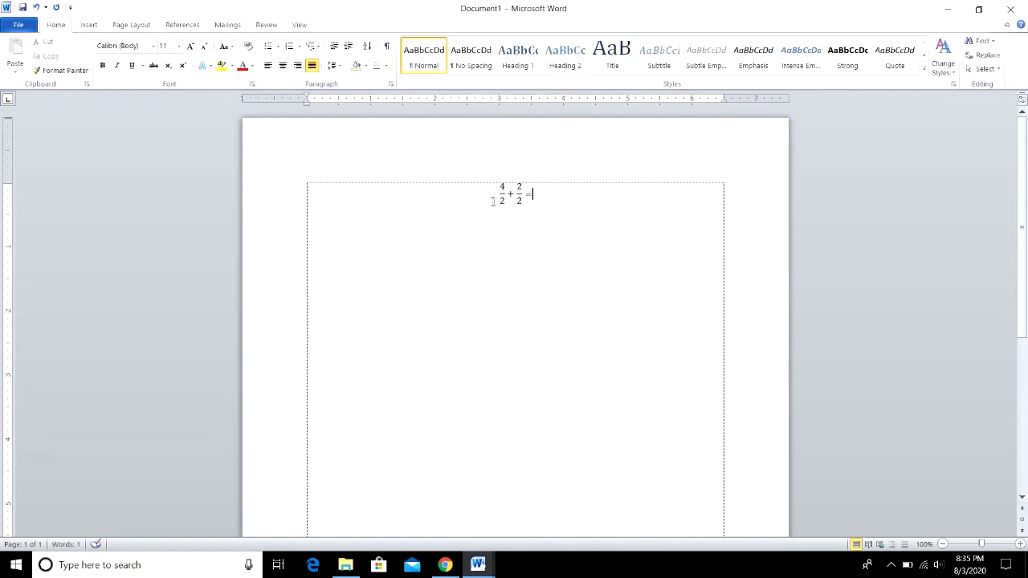
key(Left)
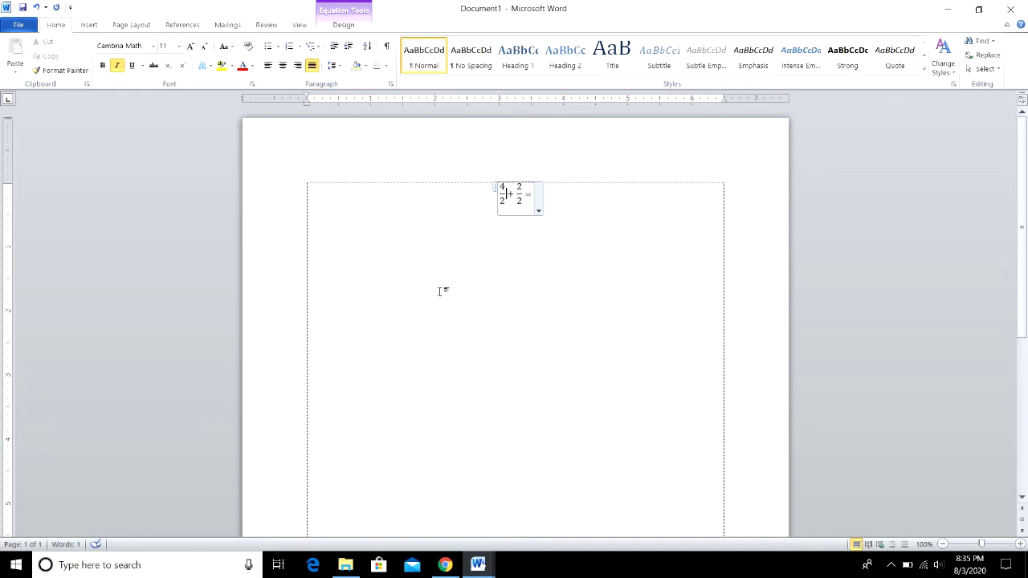
key(Left)
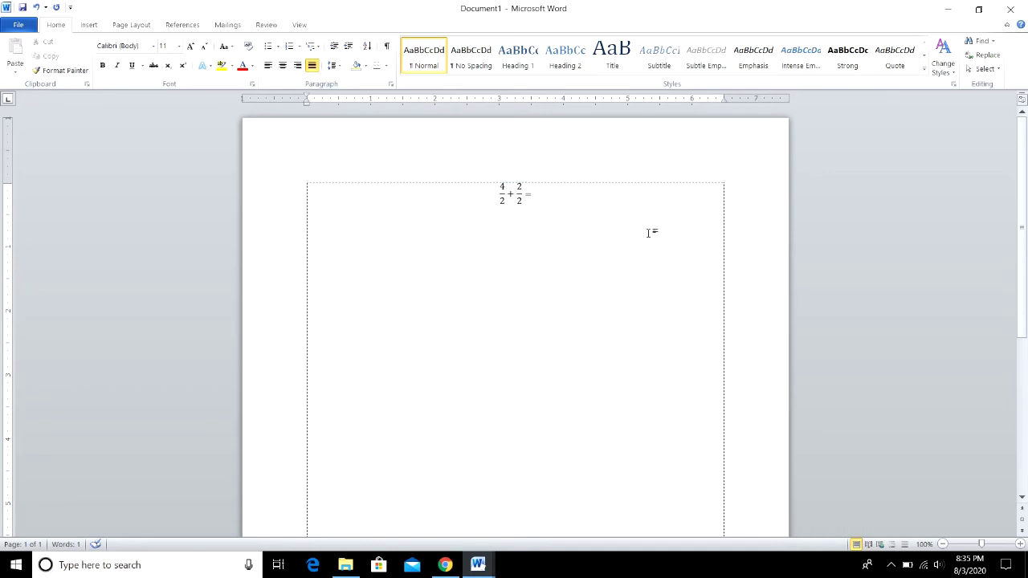
click(511, 193)
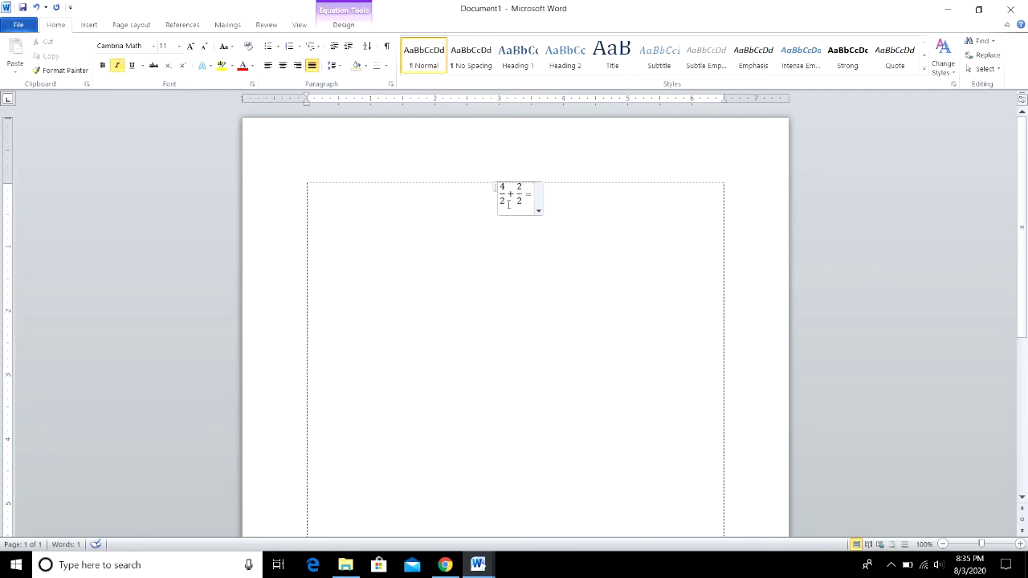
Step: Insert a superscript term 4² right after the 2/2 fraction in the equation
click(342, 24)
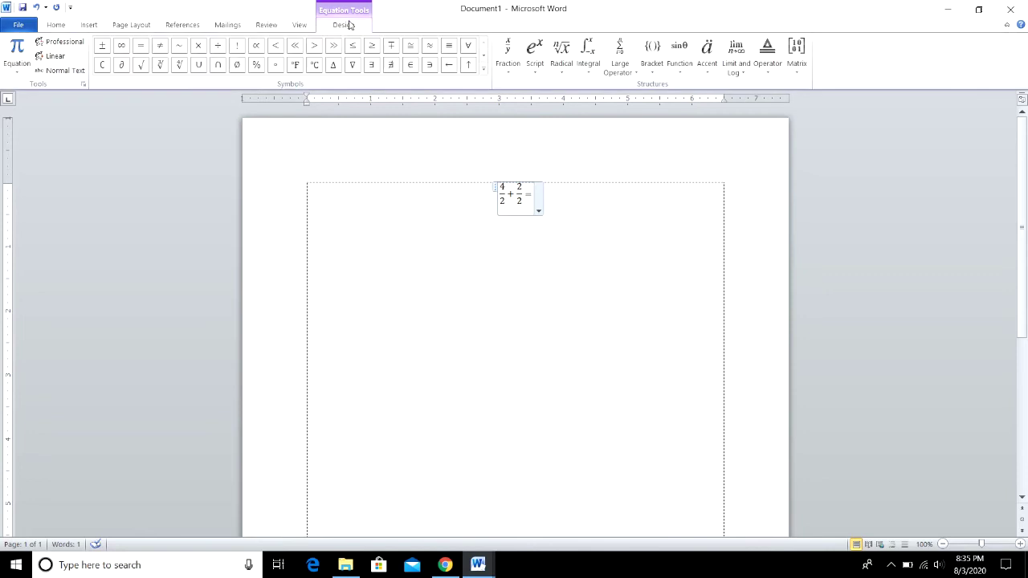
click(535, 61)
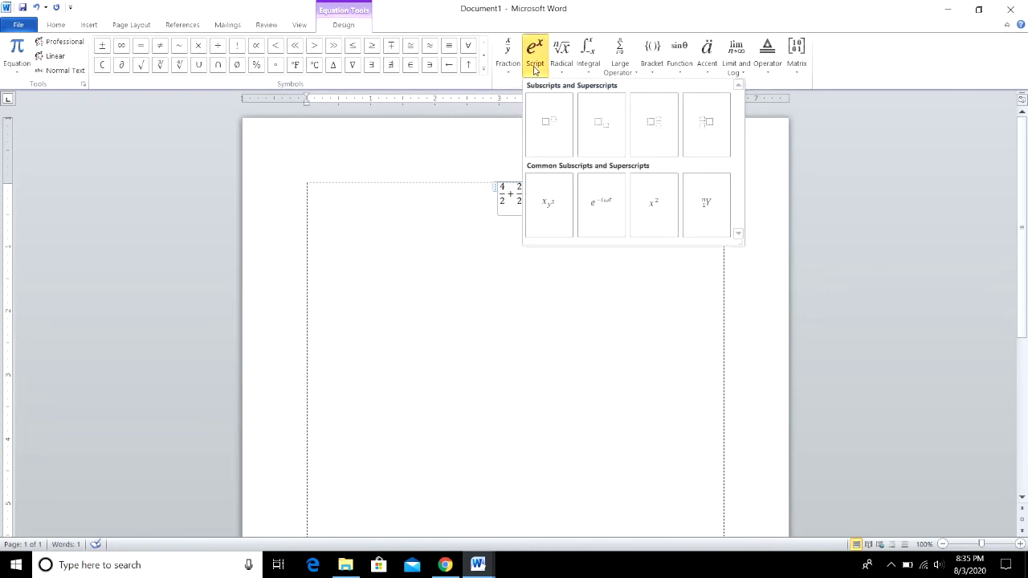
click(519, 248)
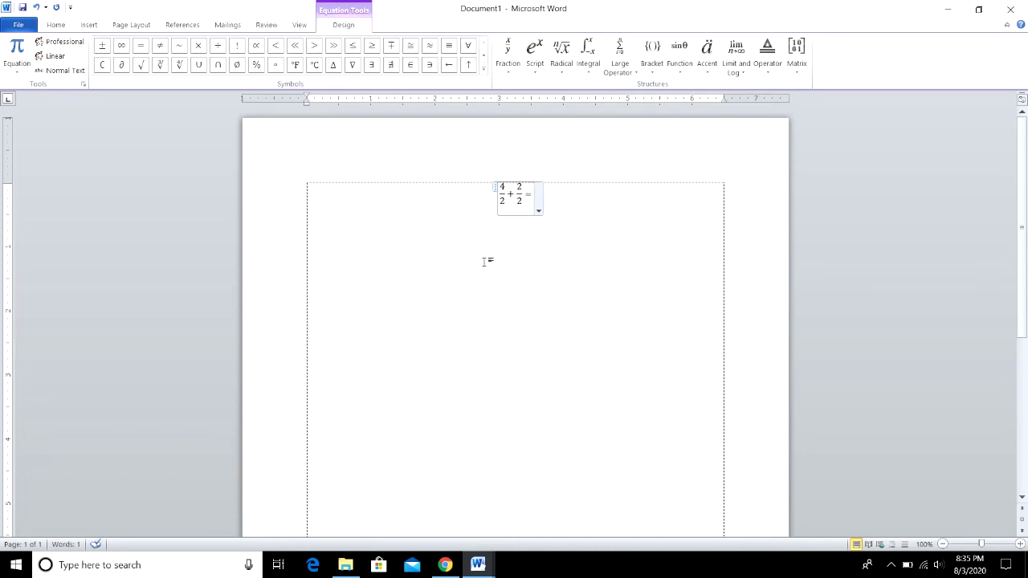
click(536, 62)
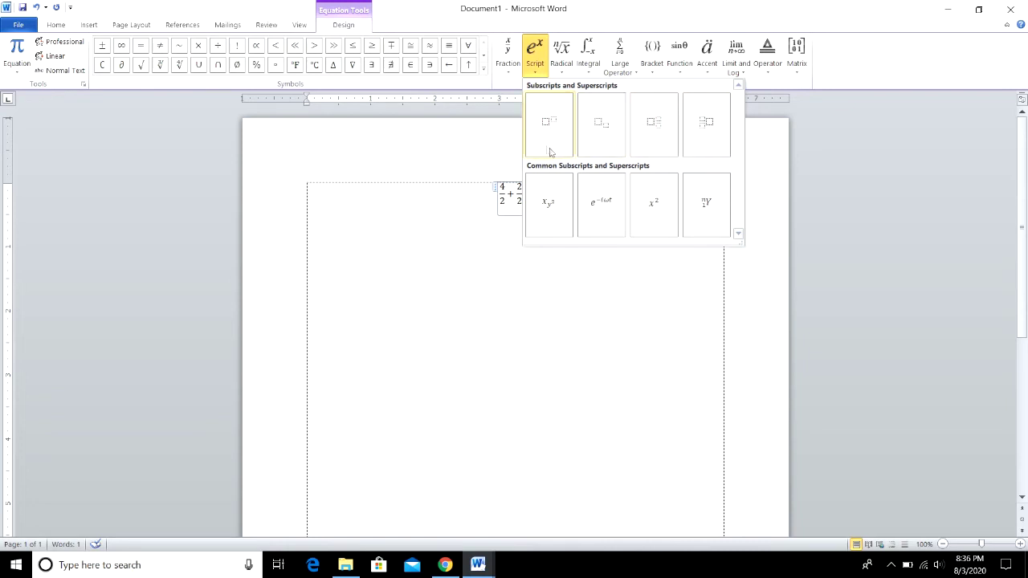
click(553, 134)
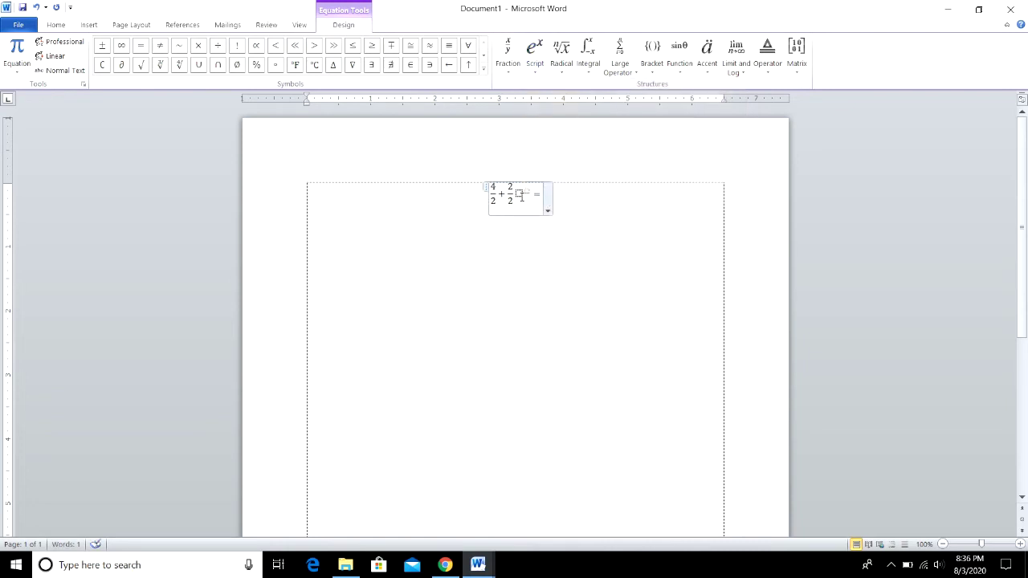
text(4)
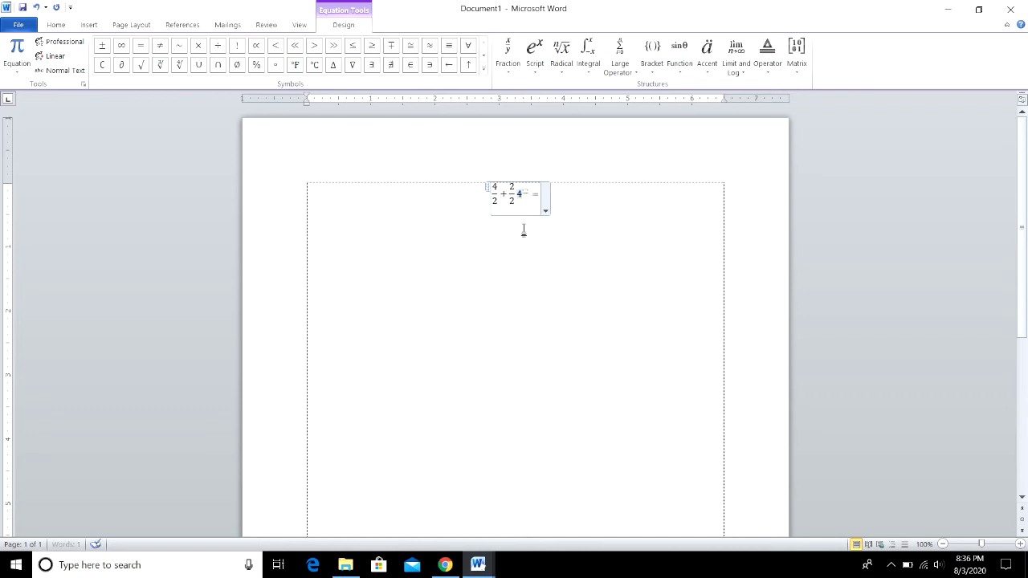
key(Right)
text(2)
key(Right)
click(563, 76)
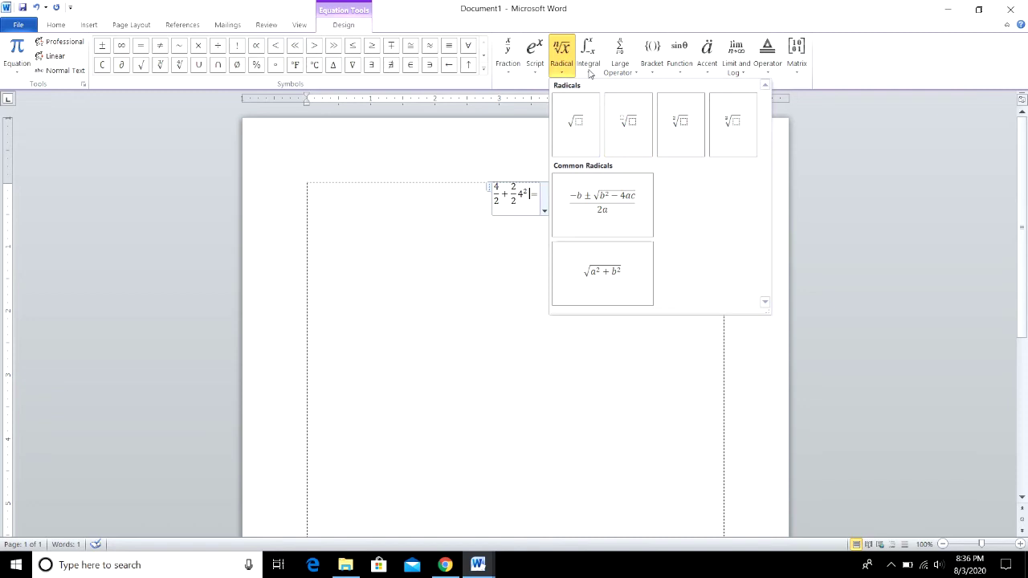
Step: Insert the quadratic formula from the Radical gallery as a trial, then undo it
click(604, 205)
click(503, 190)
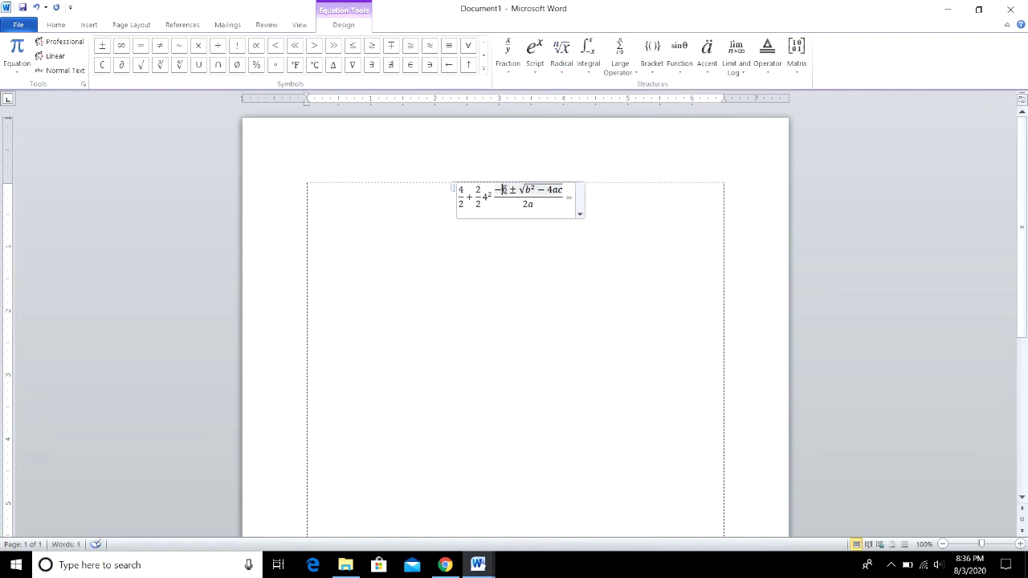
key(ctrl+z)
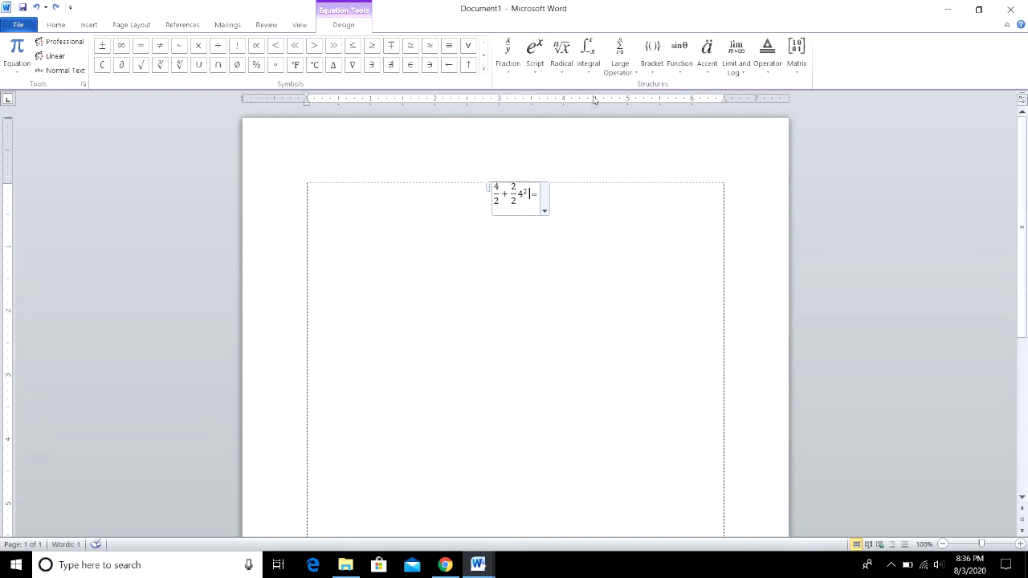
Step: Browse the large-operator, function, accent, limit/log, operator and matrix galleries without inserting anything
click(620, 68)
click(678, 68)
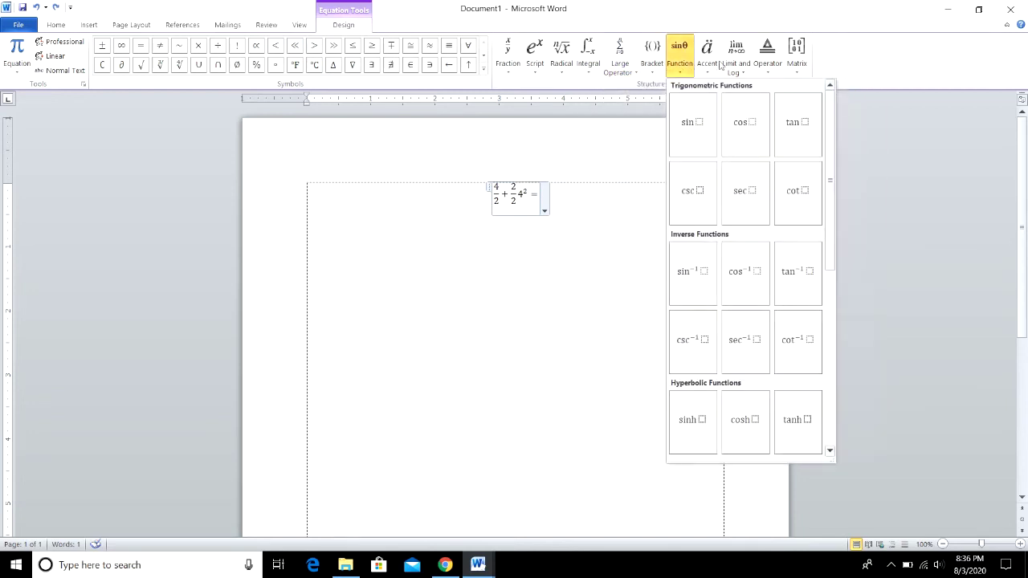
click(708, 66)
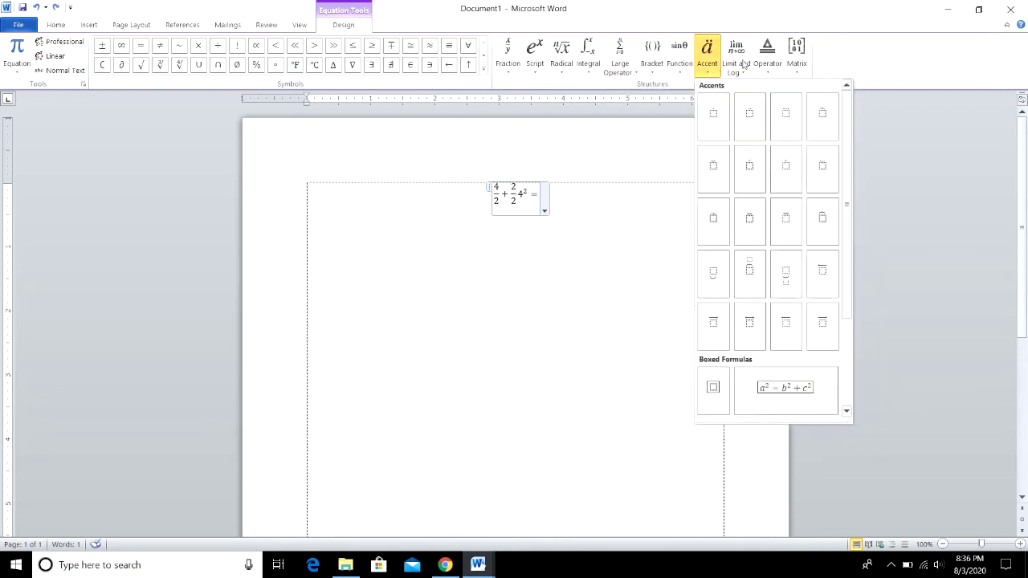
click(736, 70)
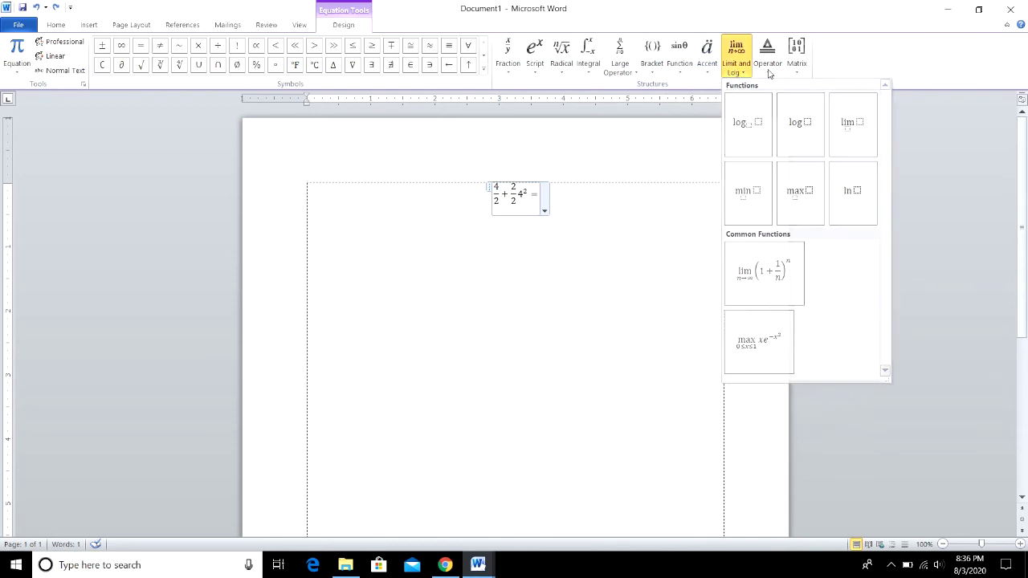
click(768, 71)
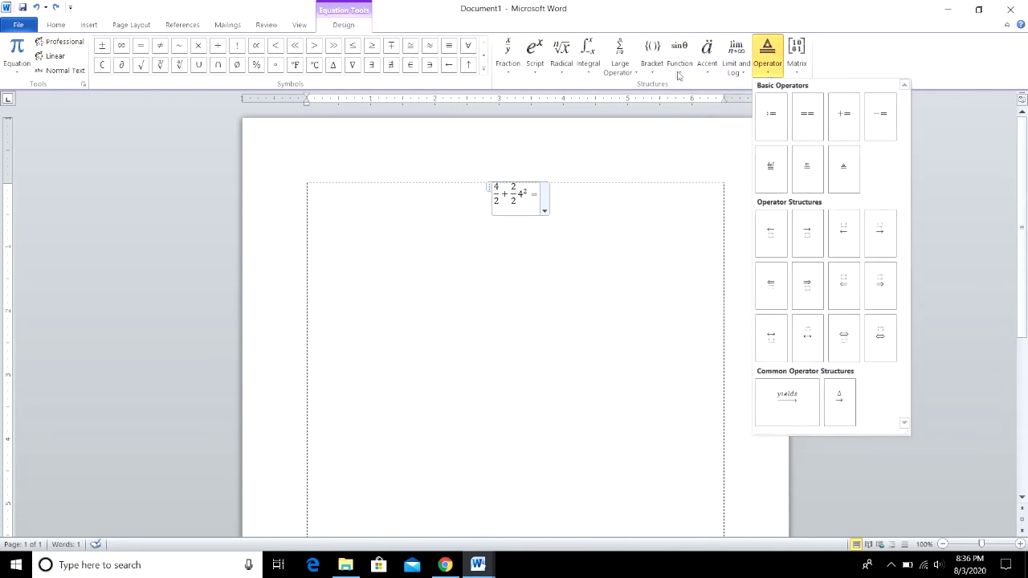
click(795, 70)
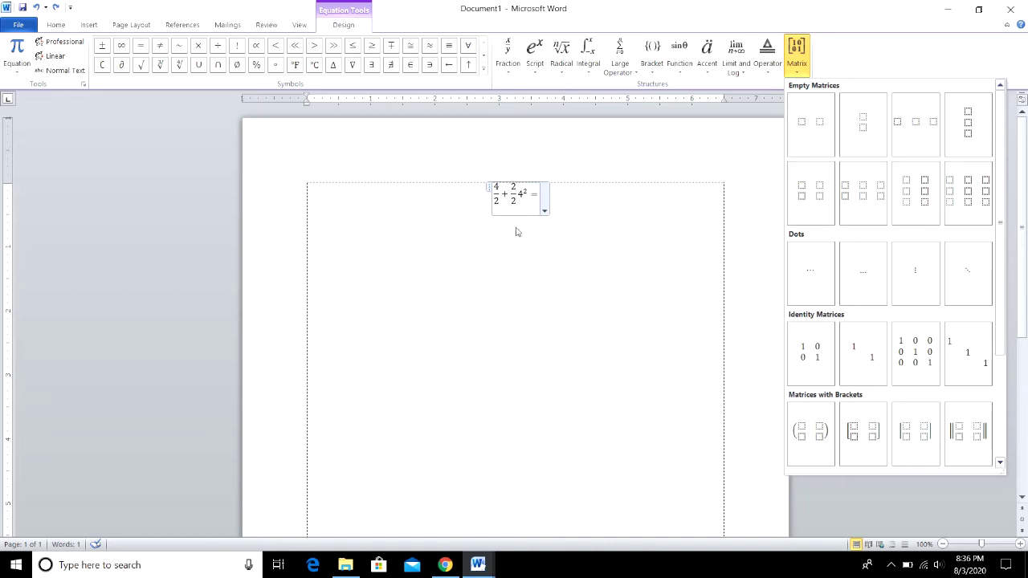
click(548, 245)
key(Right)
click(477, 569)
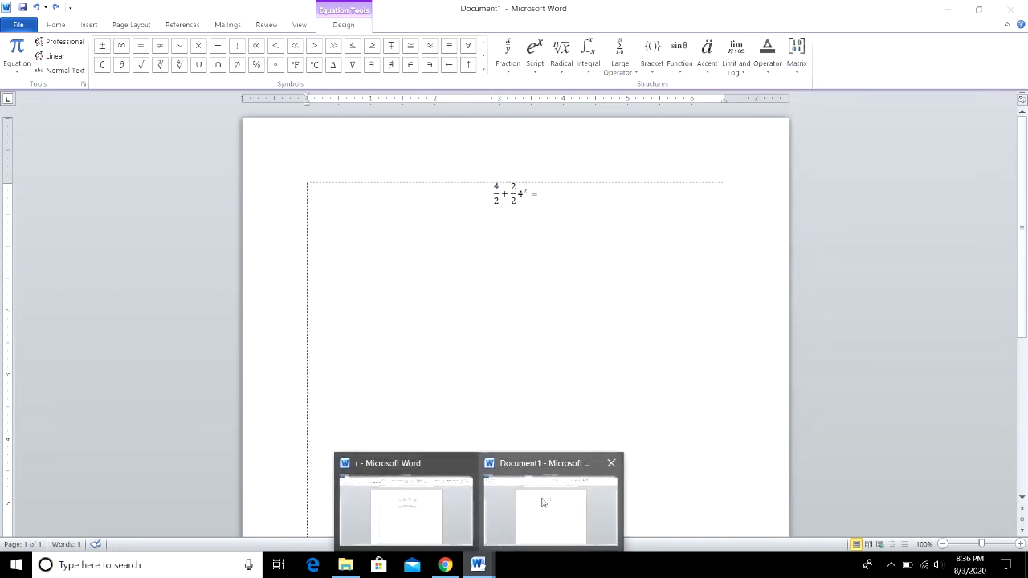
Step: Bring document 'r' forward and place the cursor in the blank area below the worked example
click(408, 503)
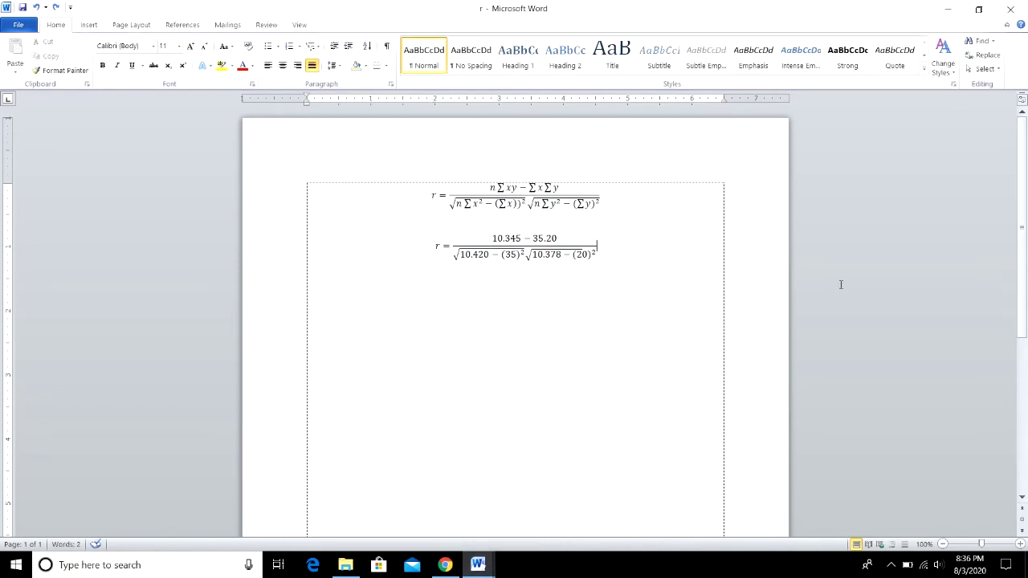
scroll(1024, 289, down, 1)
click(428, 268)
double_click(421, 280)
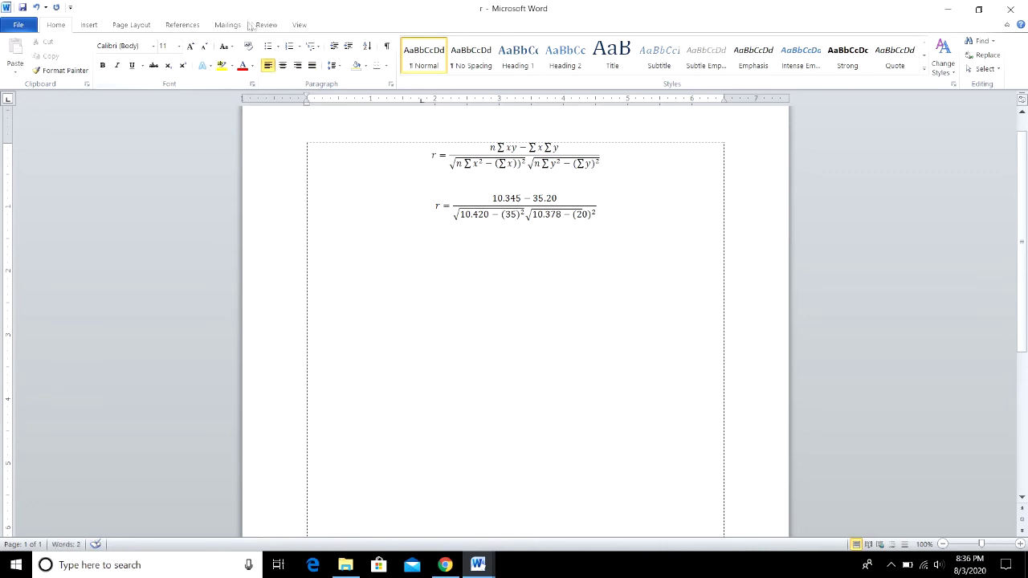
click(89, 25)
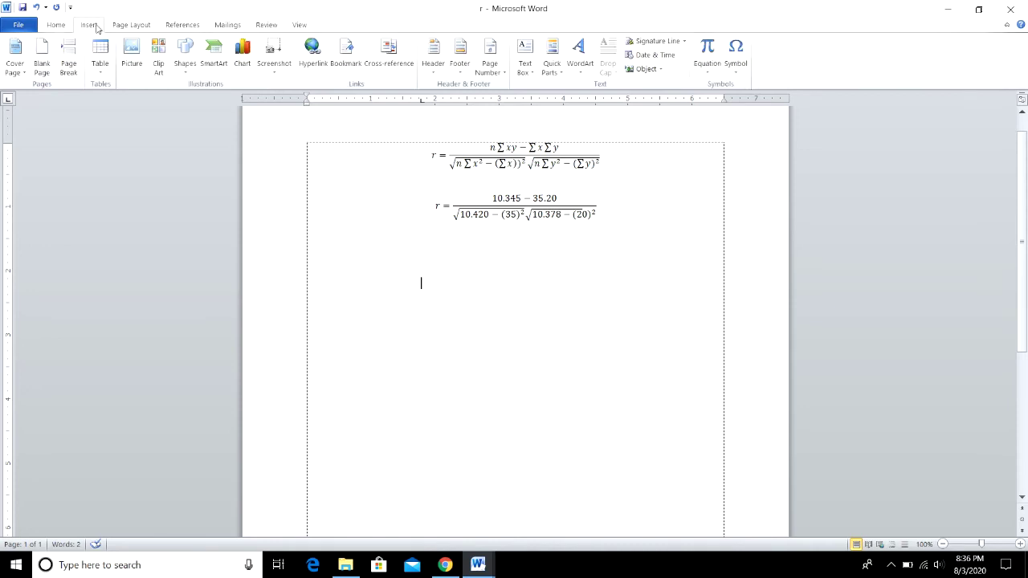
Step: Insert a new blank equation in document 'r' and type 'r =' into it
click(717, 58)
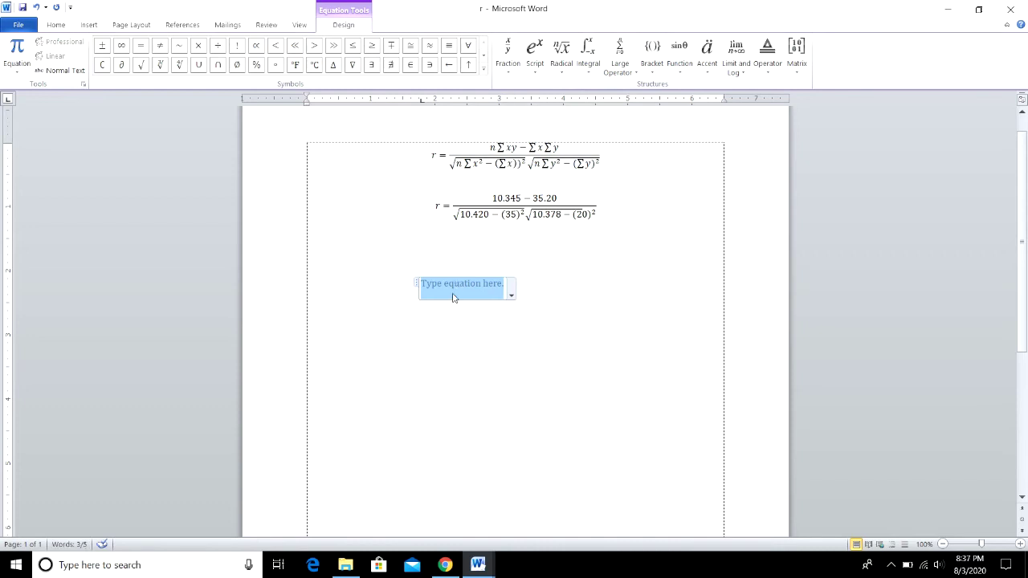
text(r)
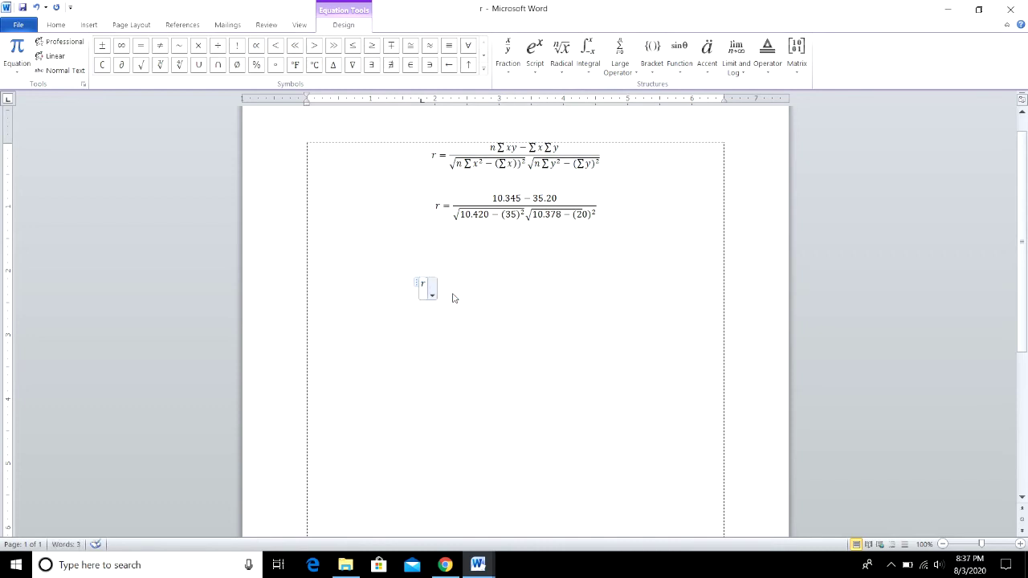
click(58, 74)
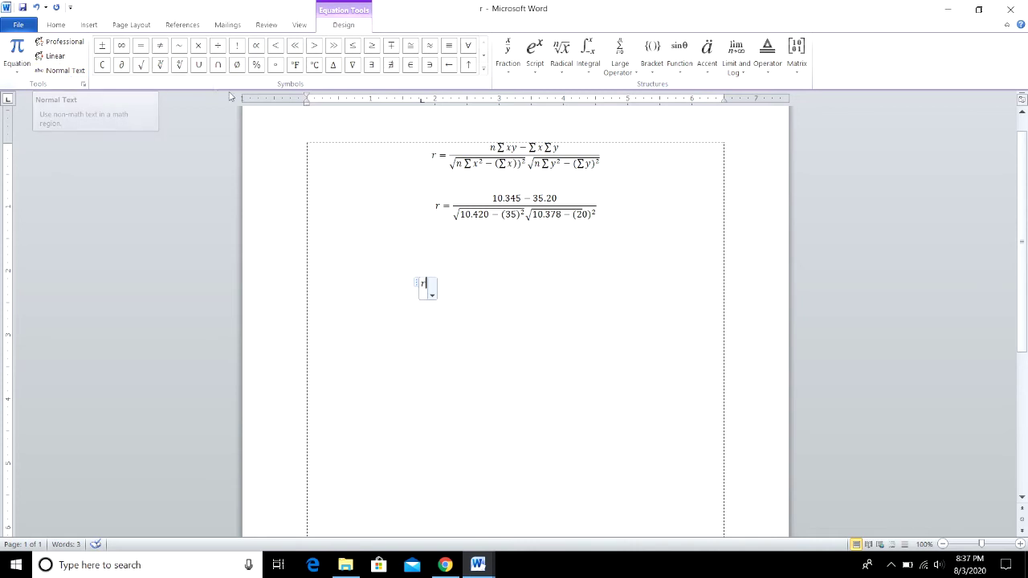
text( =)
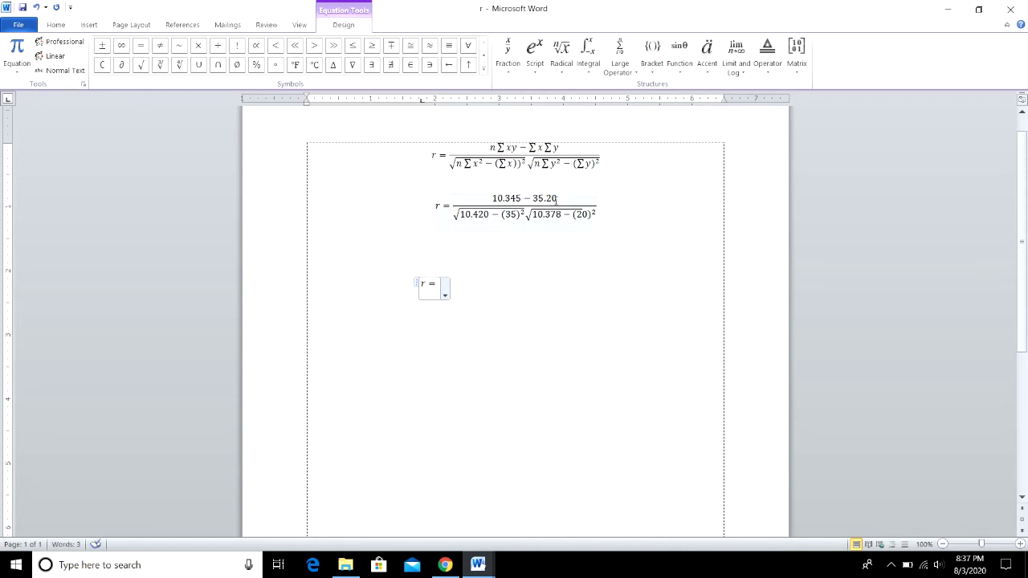
click(510, 61)
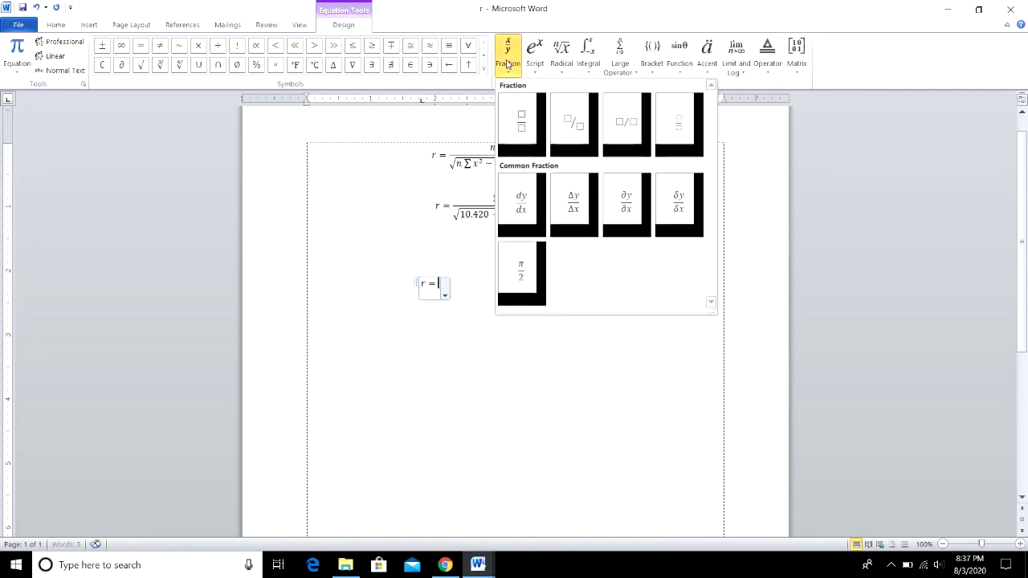
Step: Add a stacked fraction after 'r =' with n as numerator and an empty denominator
click(519, 125)
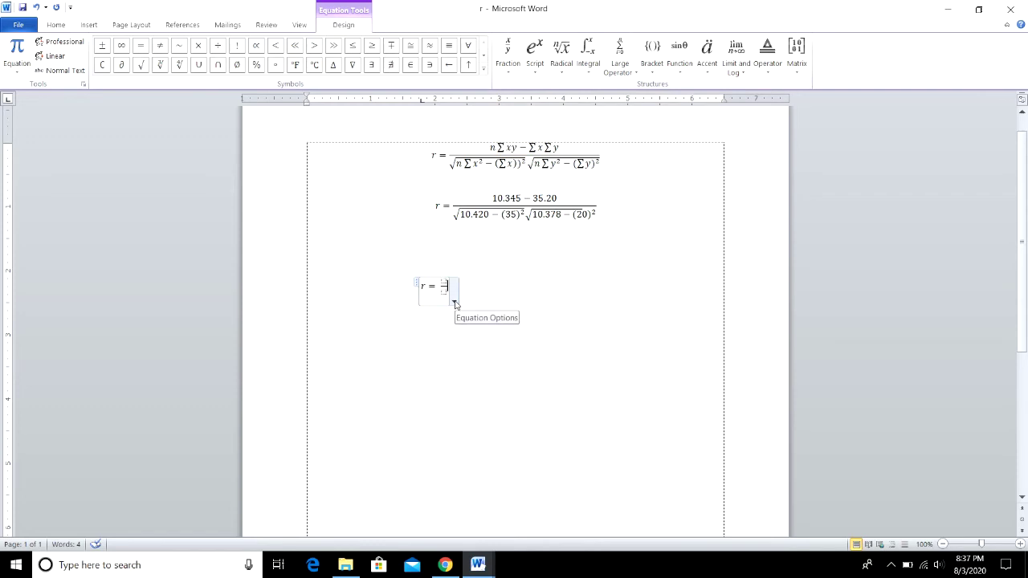
key(Down)
text(n)
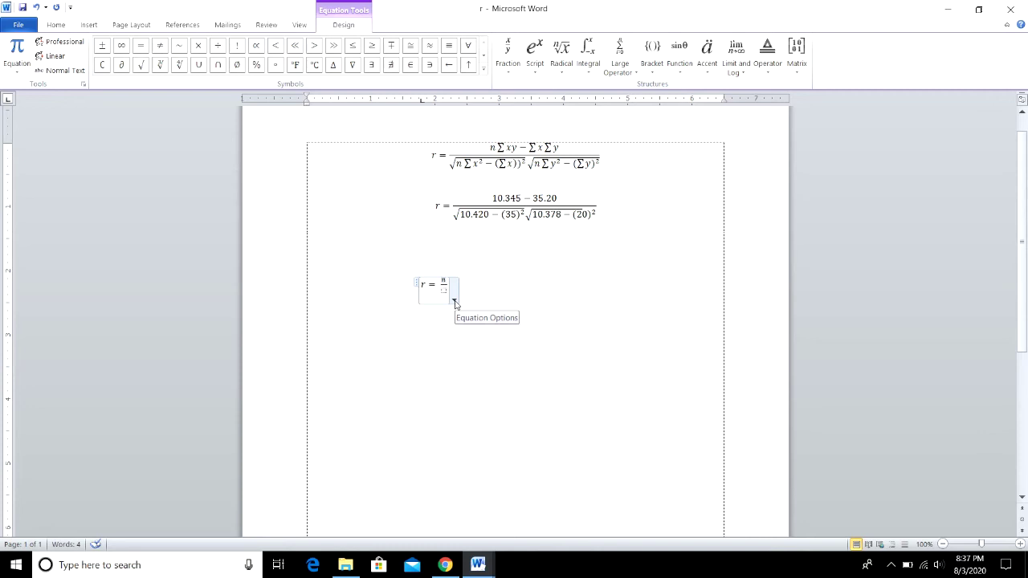
key(Down)
click(891, 564)
click(893, 538)
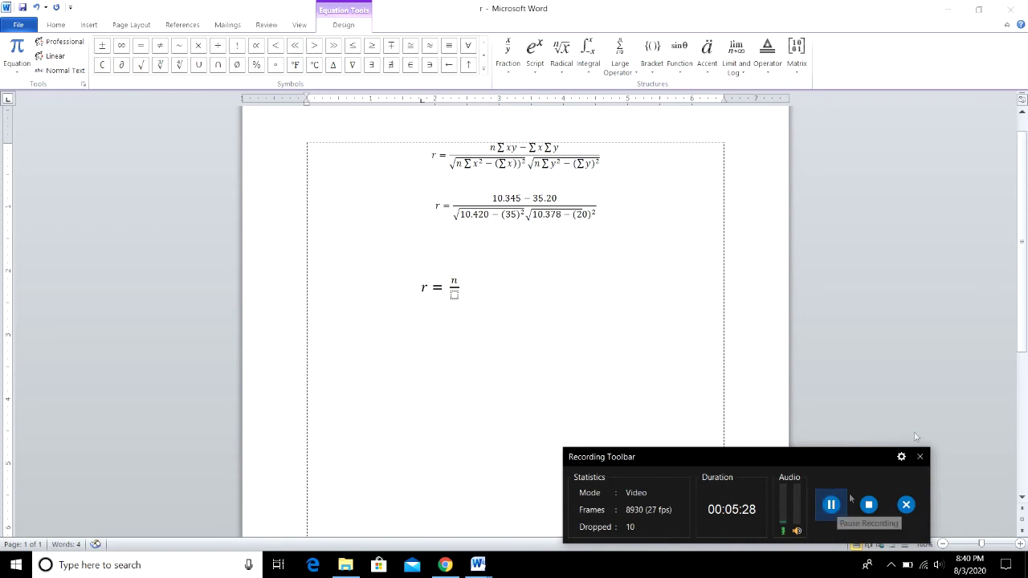
click(455, 294)
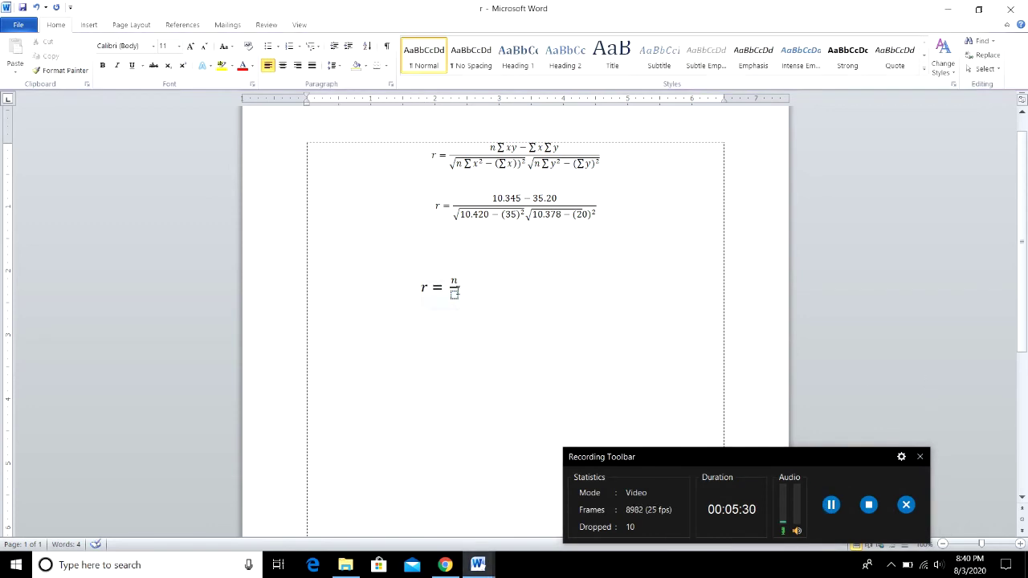
click(455, 283)
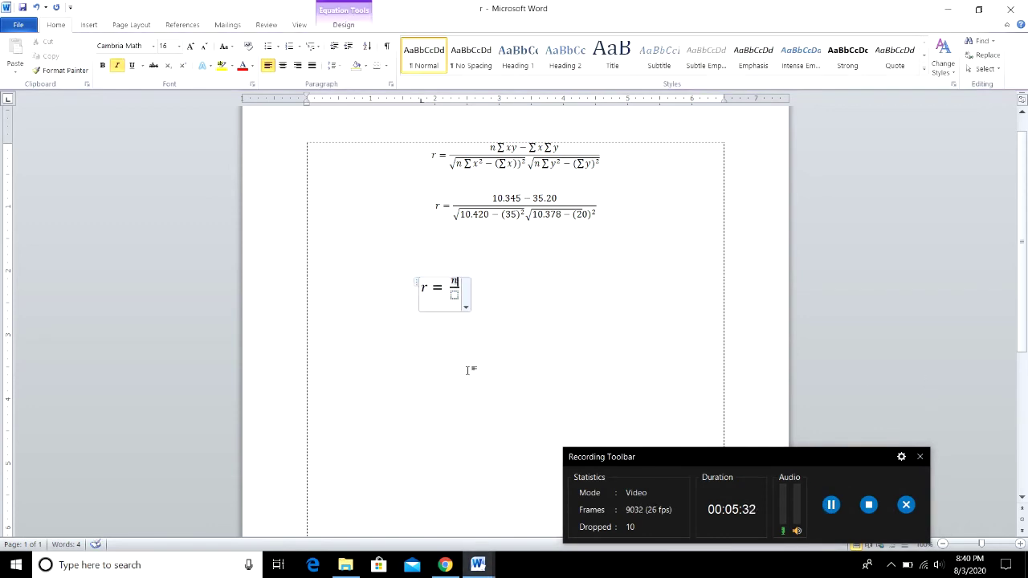
click(343, 25)
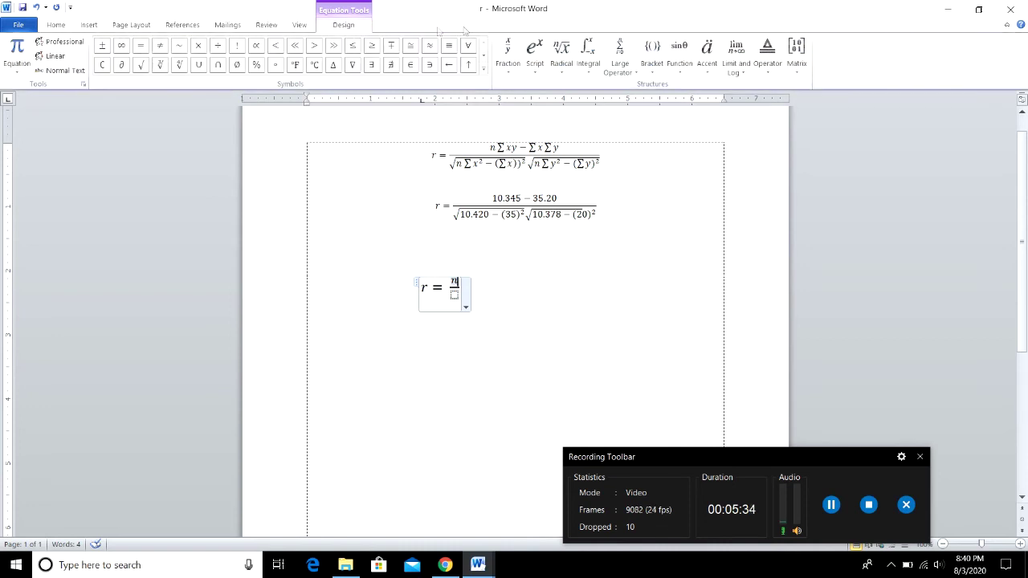
click(920, 457)
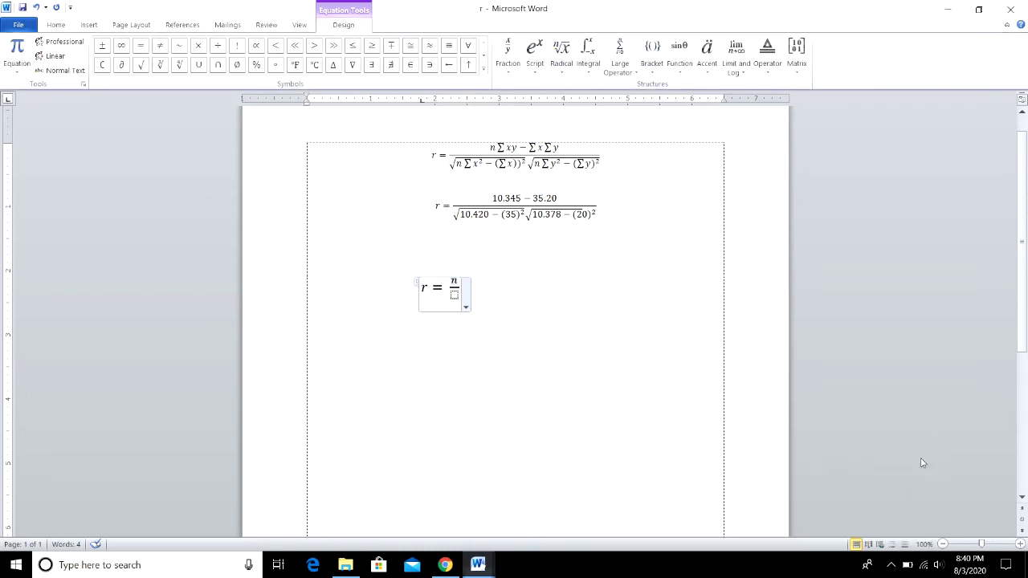
click(629, 63)
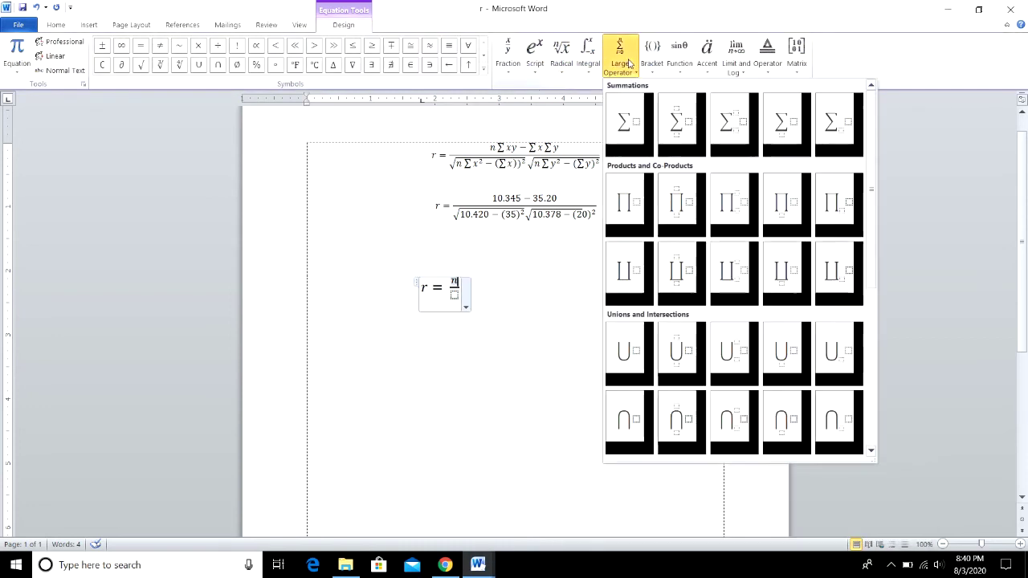
Step: Build the numerator as n∑xy−∑x∑y using three summation signs, leaving the denominator empty
click(629, 122)
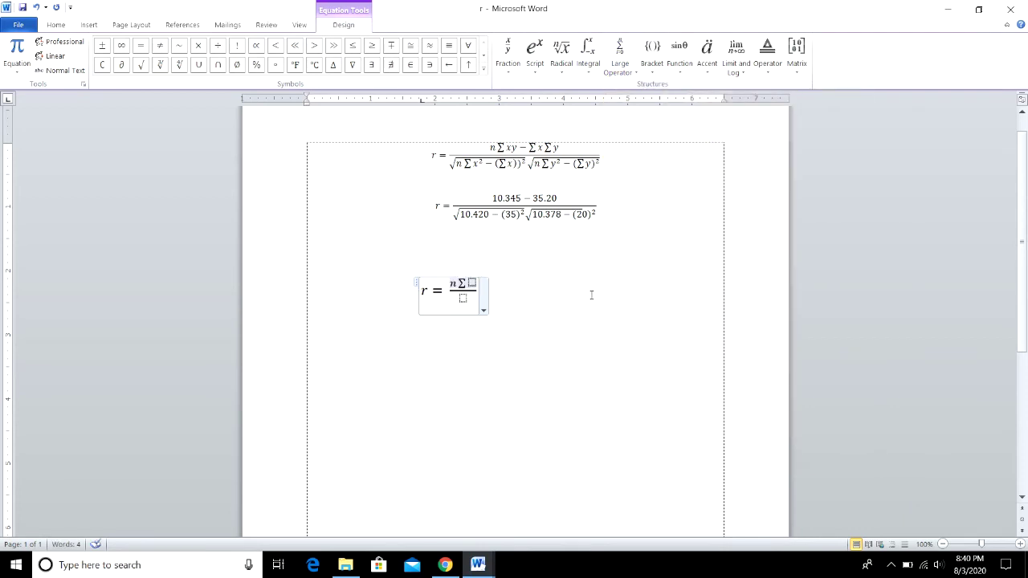
text(xy)
text(-)
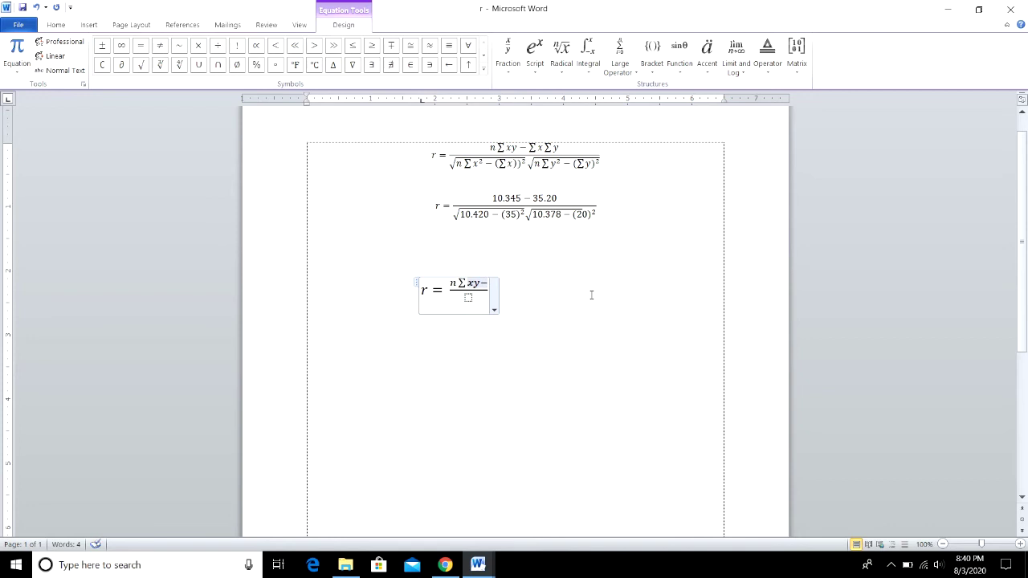
click(619, 57)
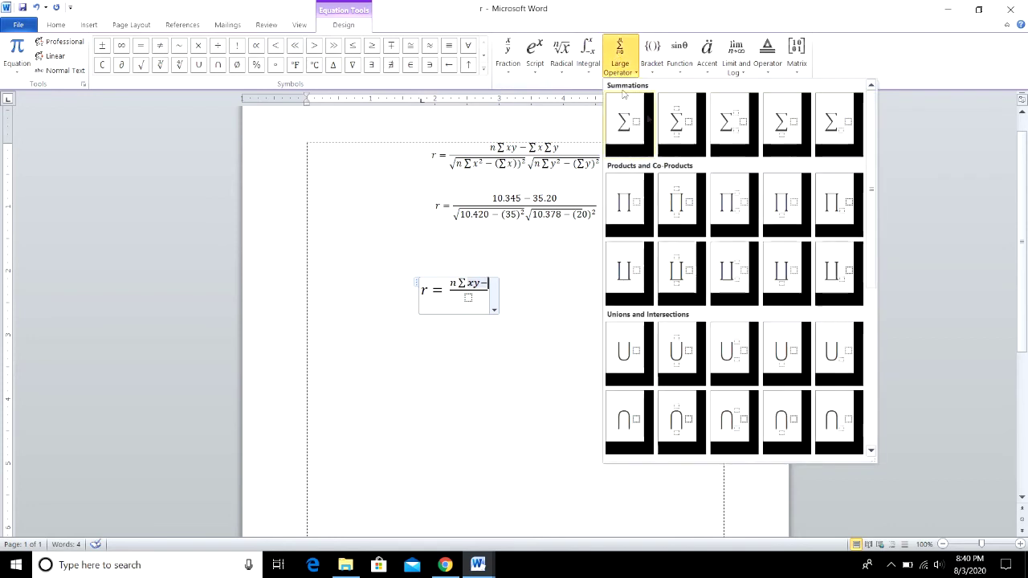
click(640, 132)
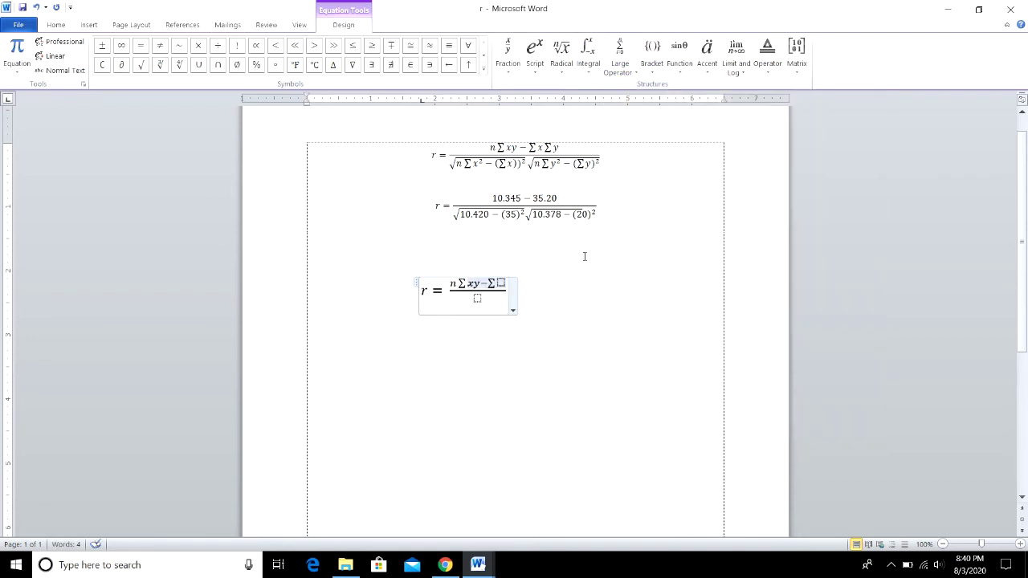
text(x)
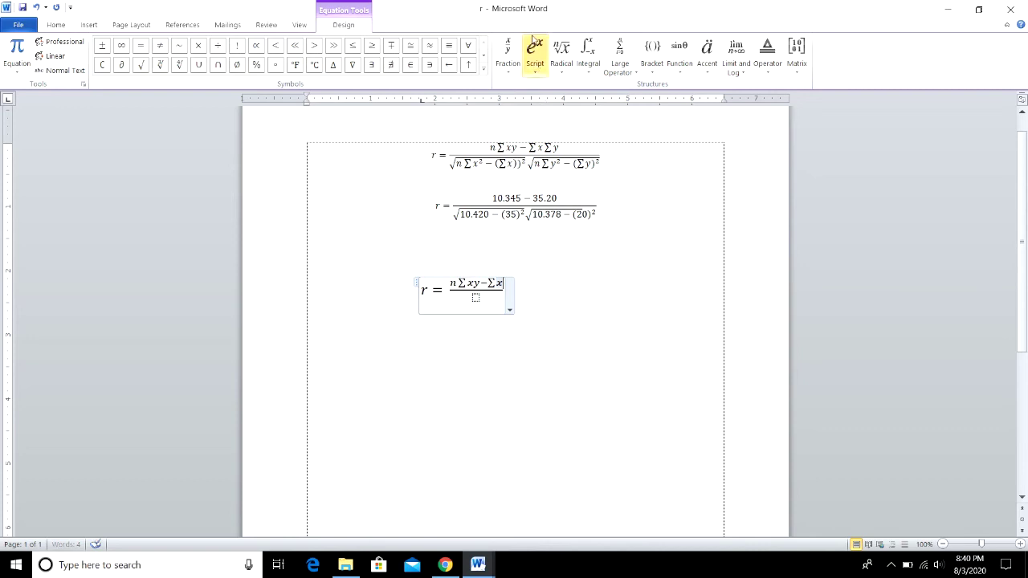
click(626, 65)
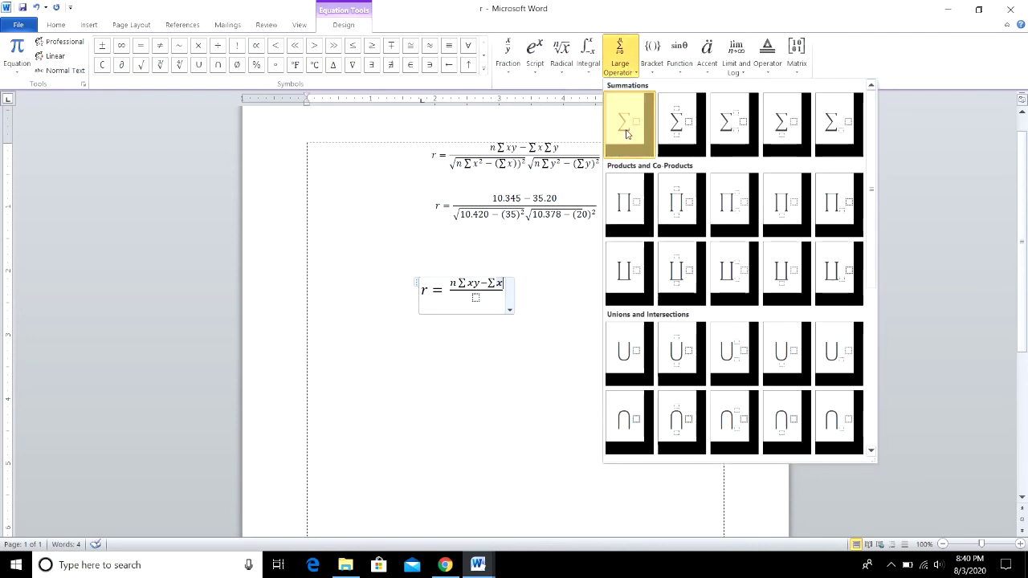
click(628, 134)
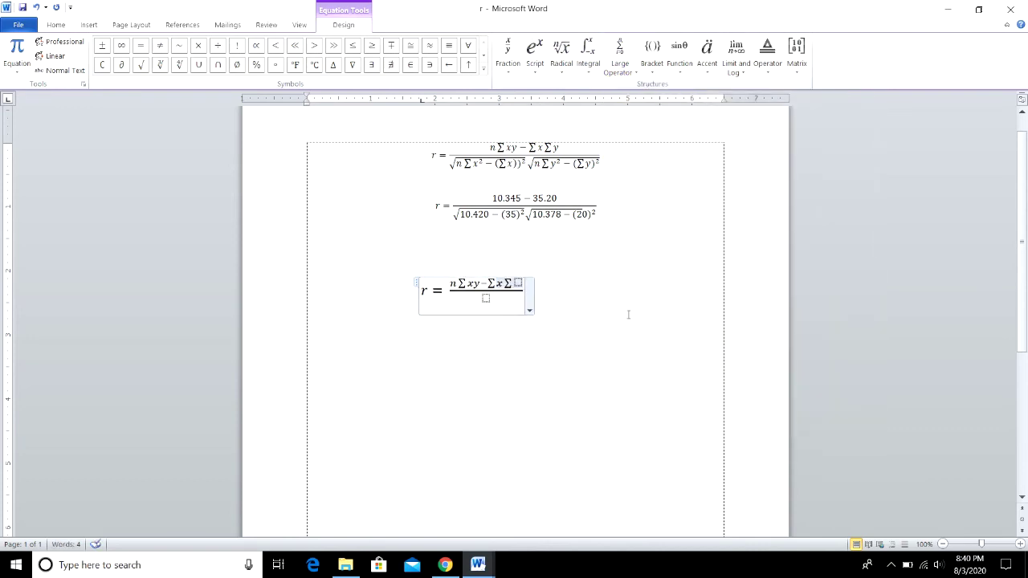
text(y)
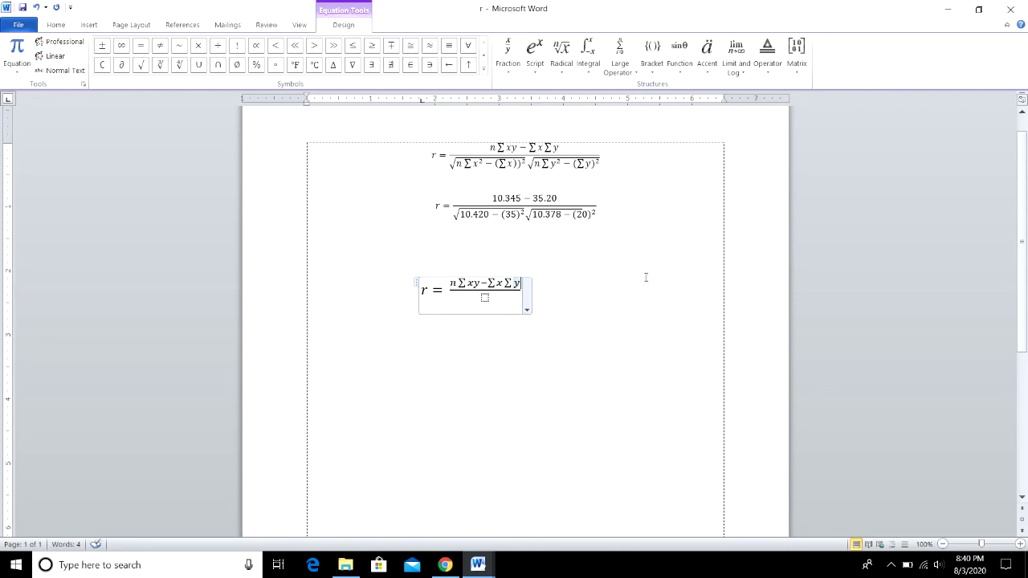
click(487, 298)
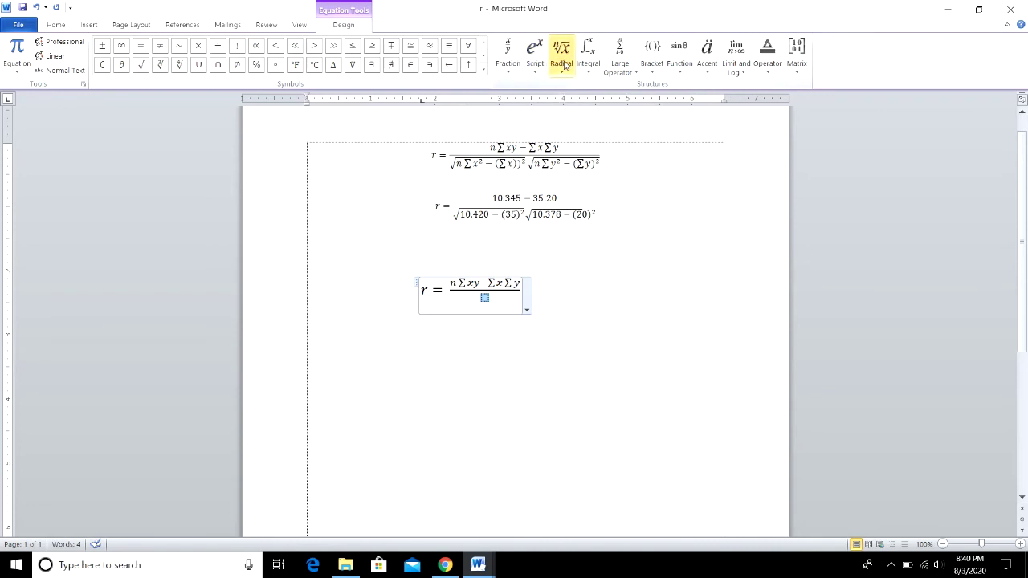
Step: Insert two side-by-side square roots into the fraction's denominator
click(564, 64)
click(577, 123)
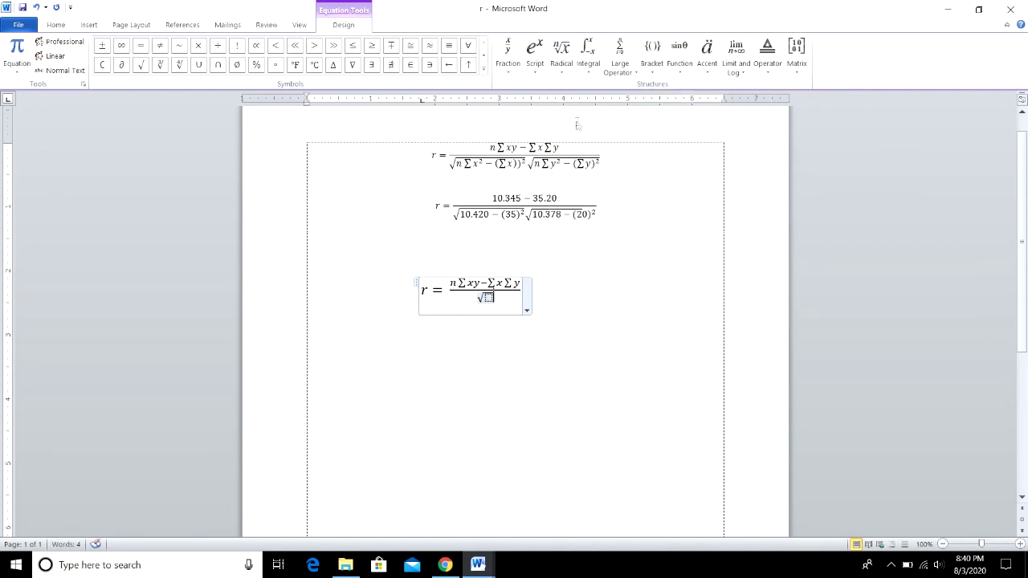
click(561, 64)
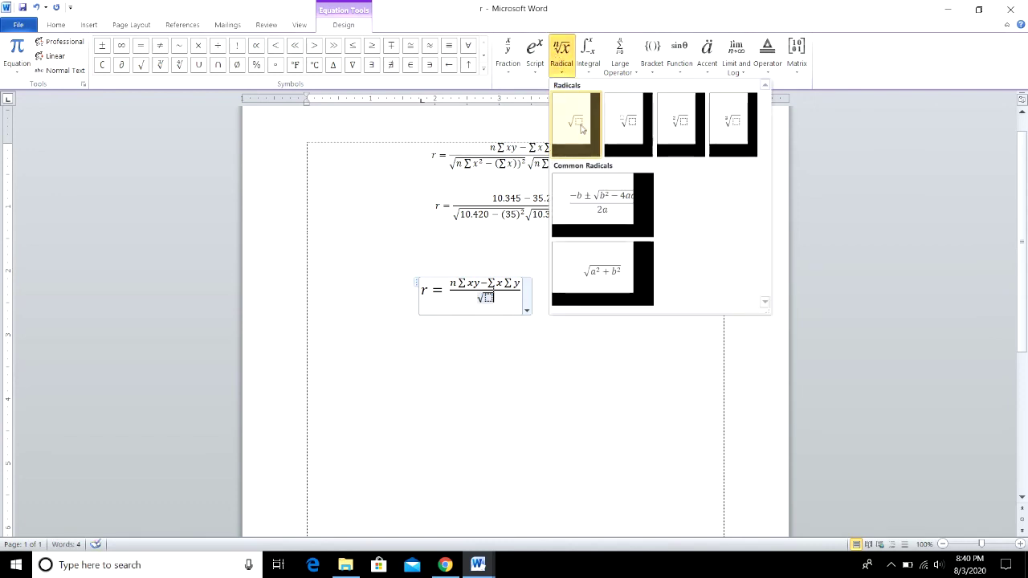
click(581, 127)
click(480, 299)
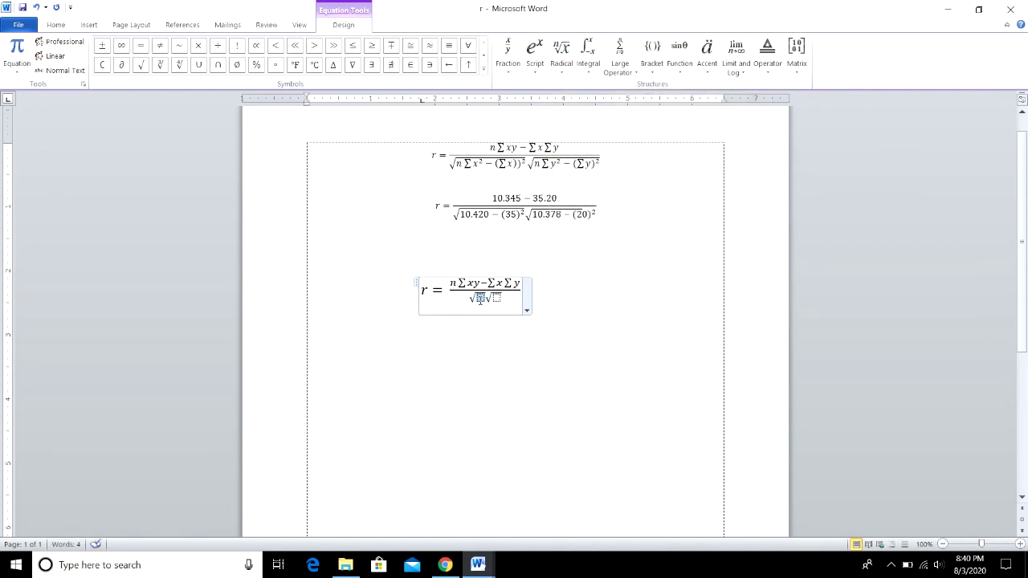
Step: Start the first square root with n∑x² followed by −(
text(n)
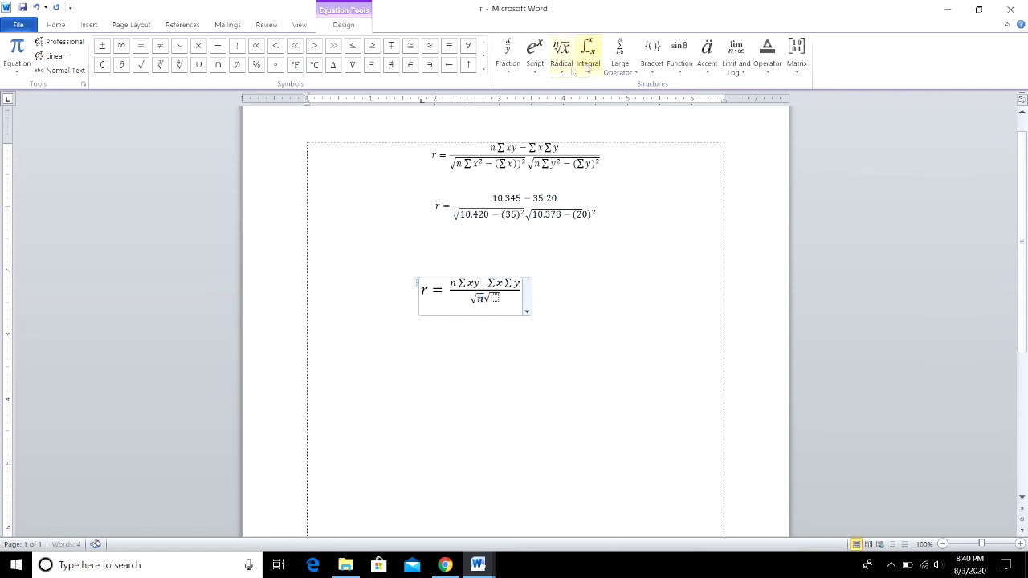
click(634, 64)
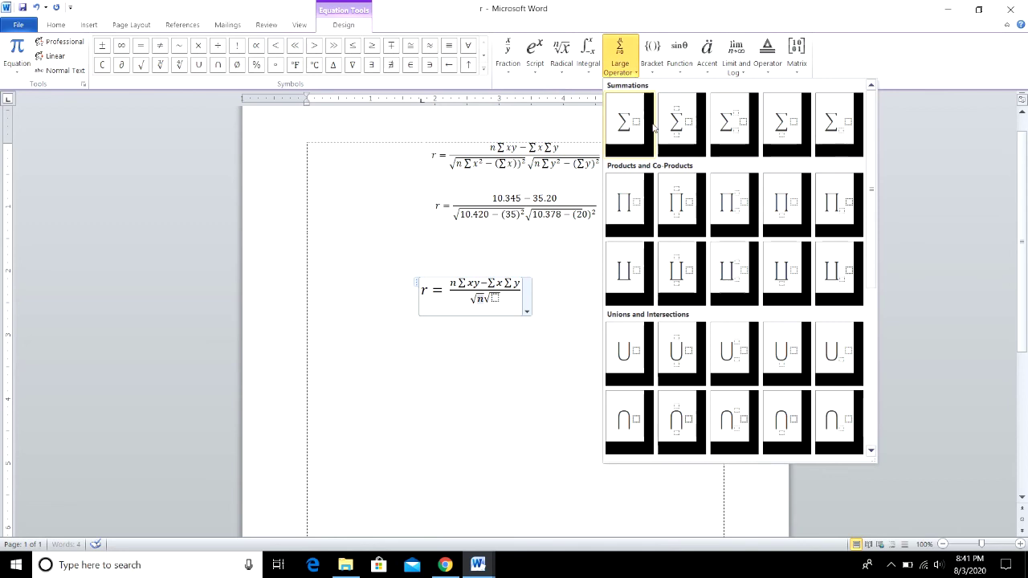
click(630, 128)
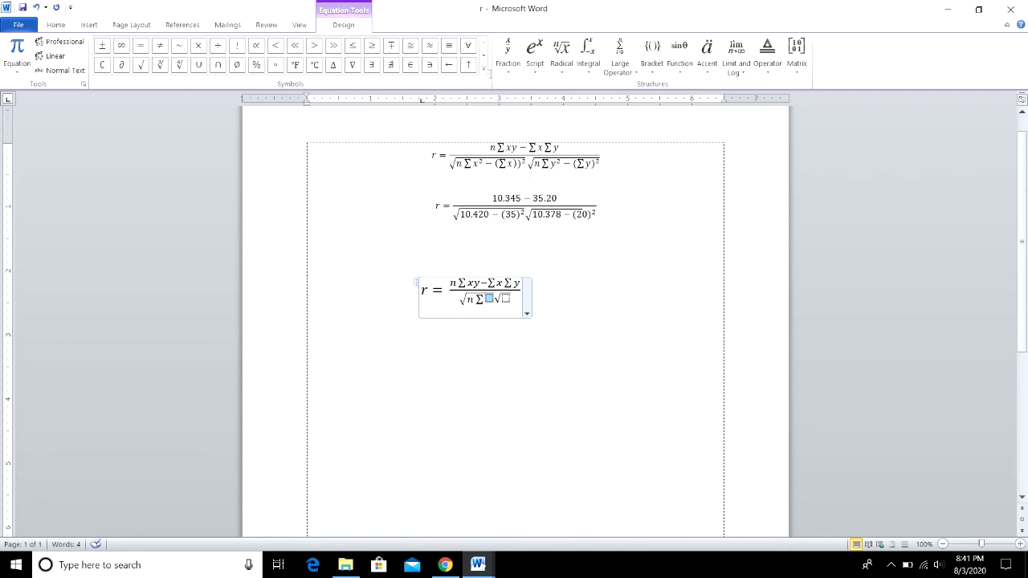
click(535, 53)
click(550, 123)
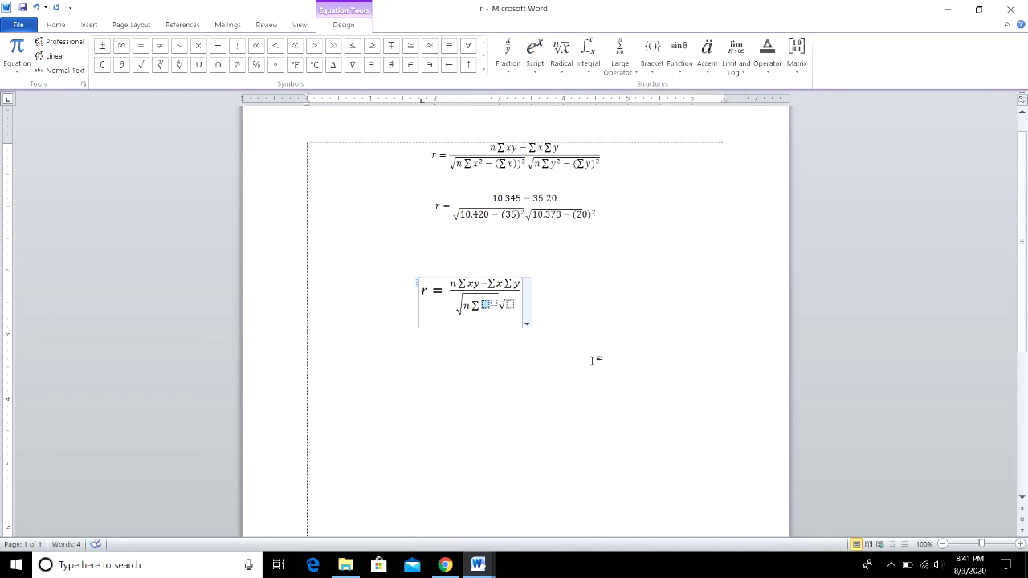
text(x)
text(2)
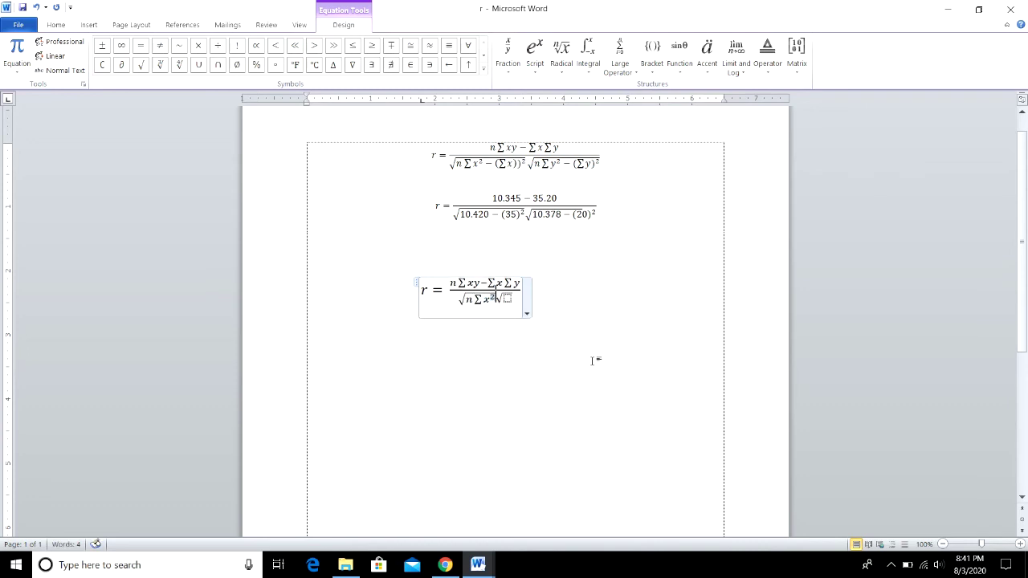
text(-)
text(()
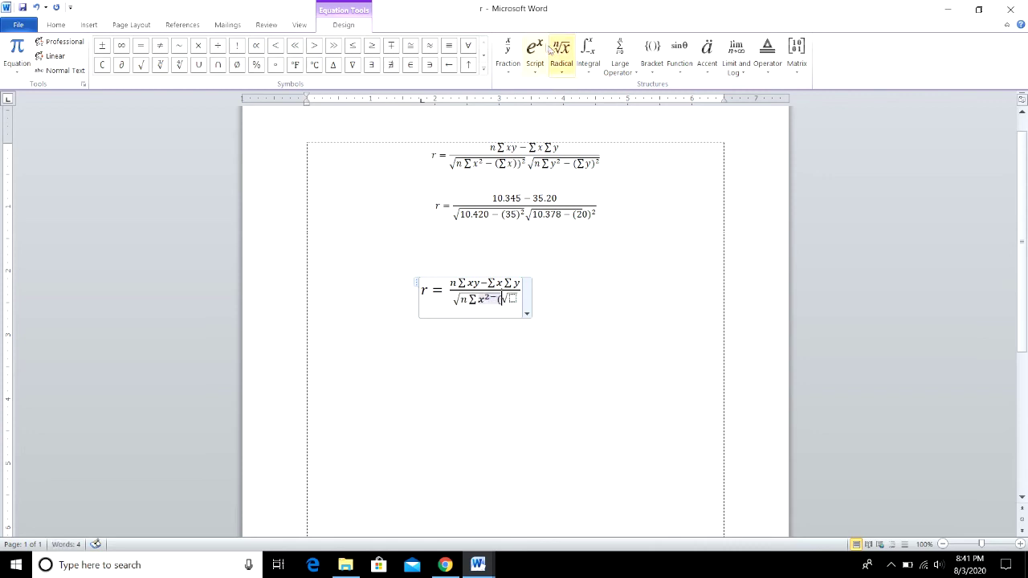
Step: Complete the first root with (∑x)², then select its terms for copying
click(623, 62)
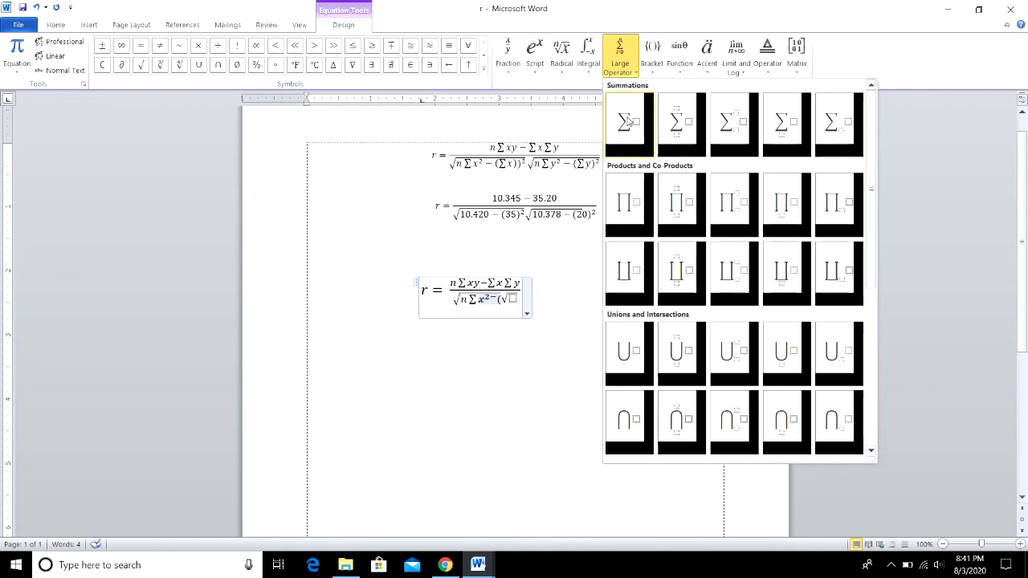
click(628, 121)
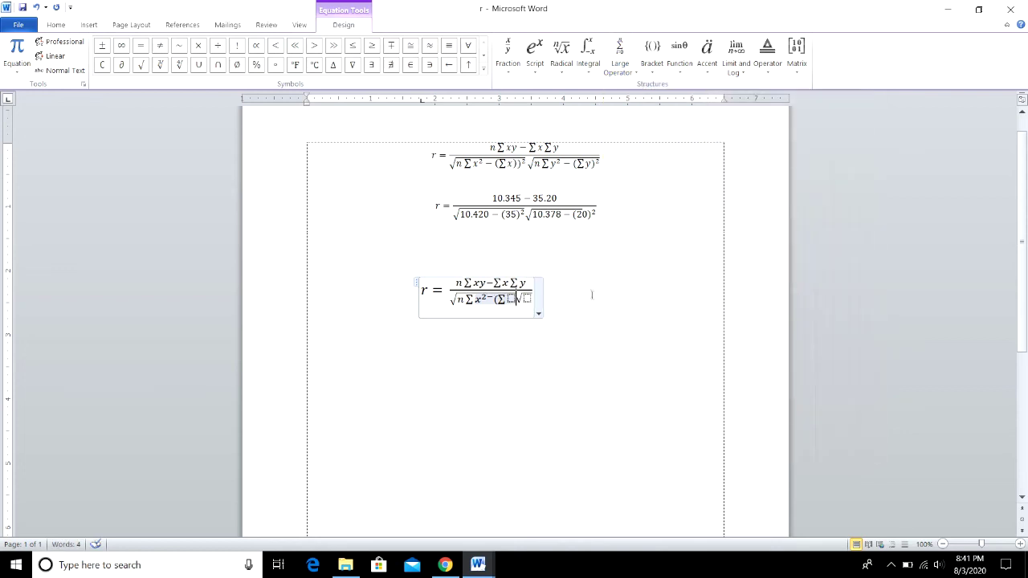
text(x)
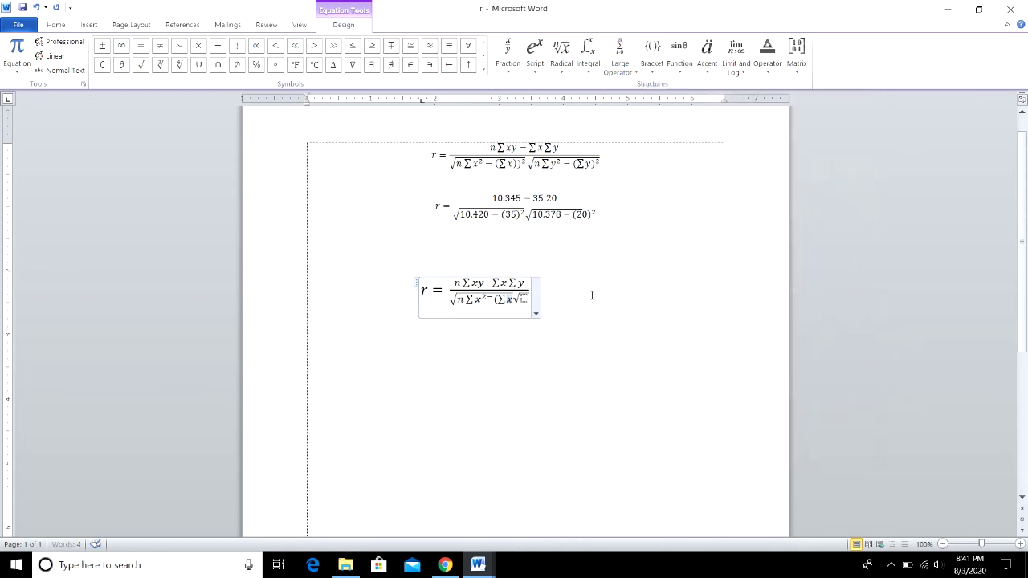
key(shift+Left)
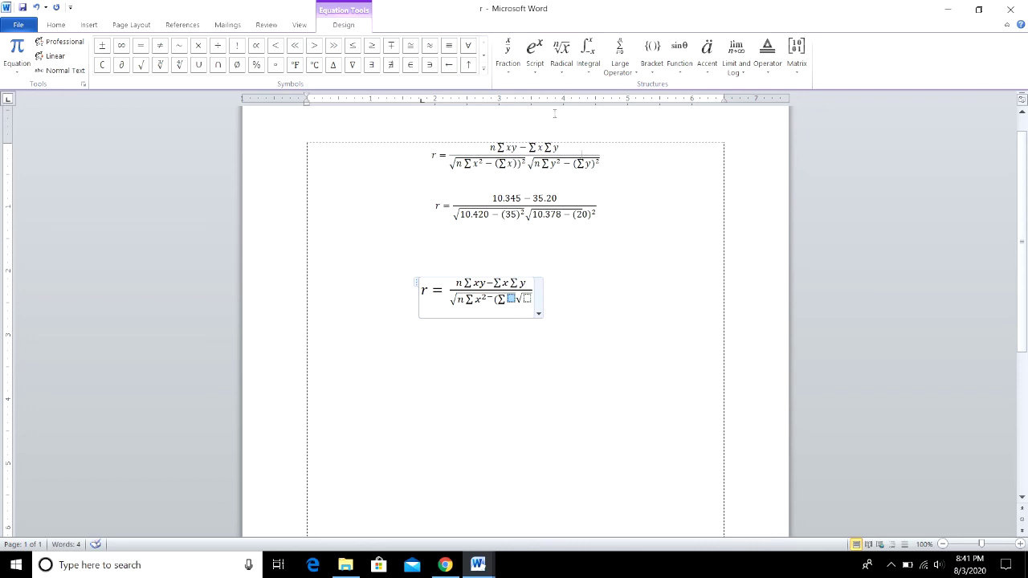
click(534, 54)
click(546, 121)
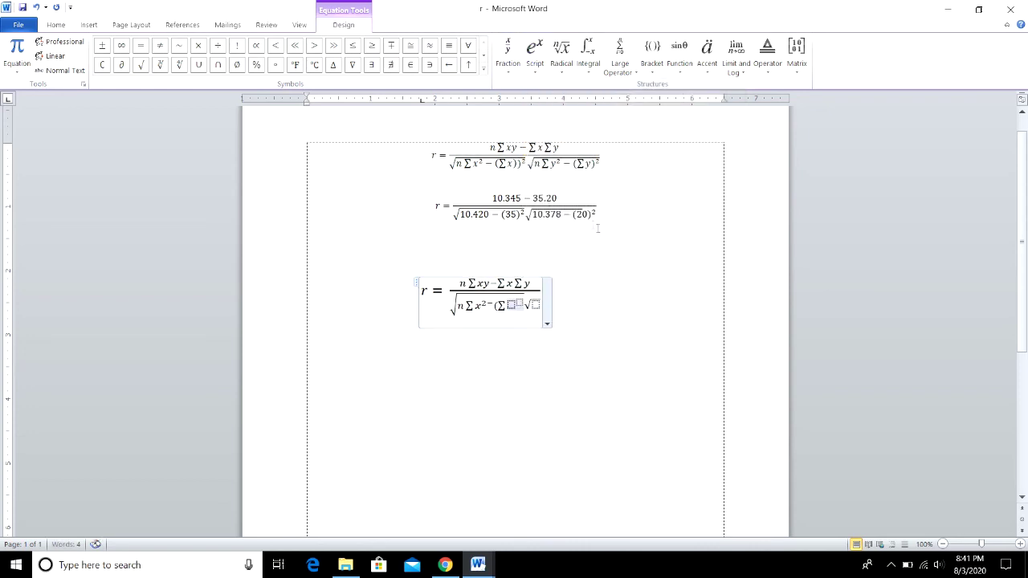
key(Right)
key(Left)
text(x)
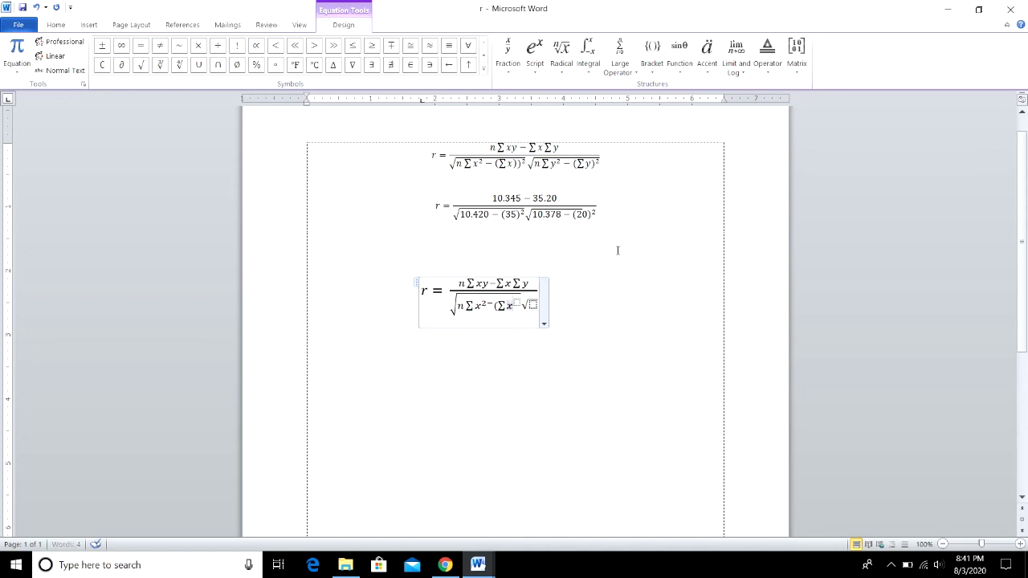
text())
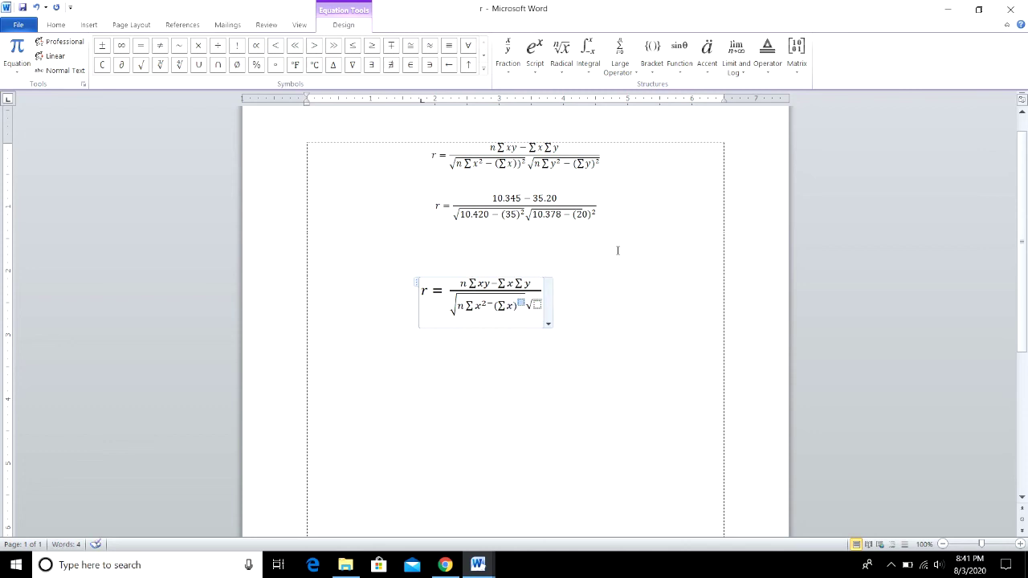
text(2)
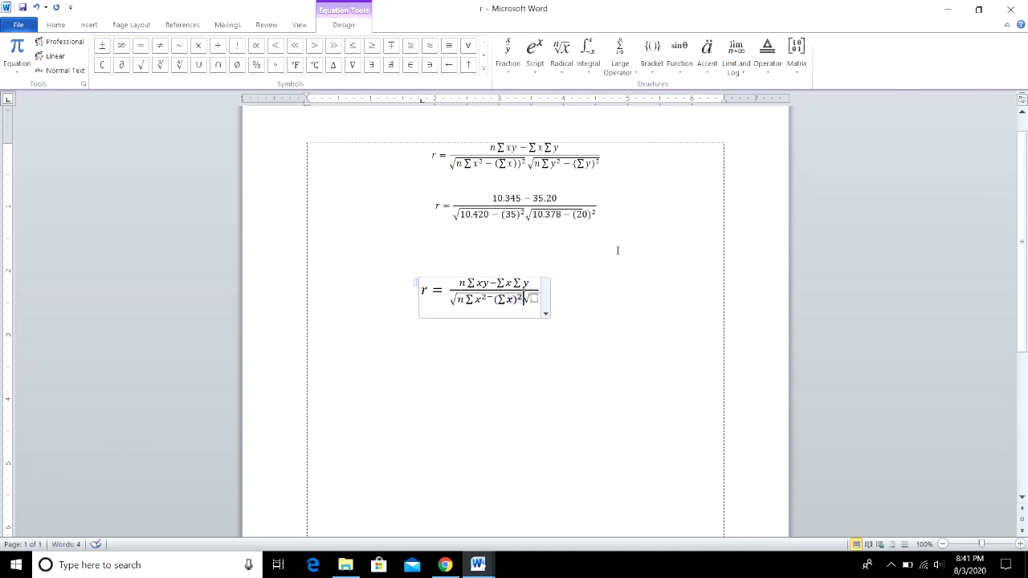
key(Right)
drag(519, 294, 466, 302)
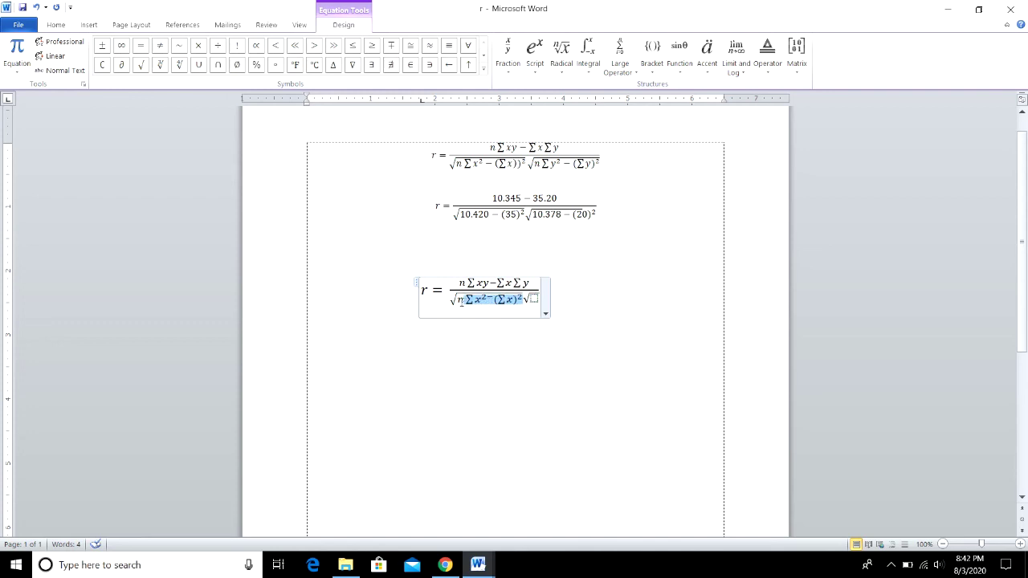
Step: Paste a copy of n∑x²−(∑x)² into the empty second square root
drag(461, 303, 458, 302)
key(ctrl+c)
click(534, 298)
key(ctrl+v)
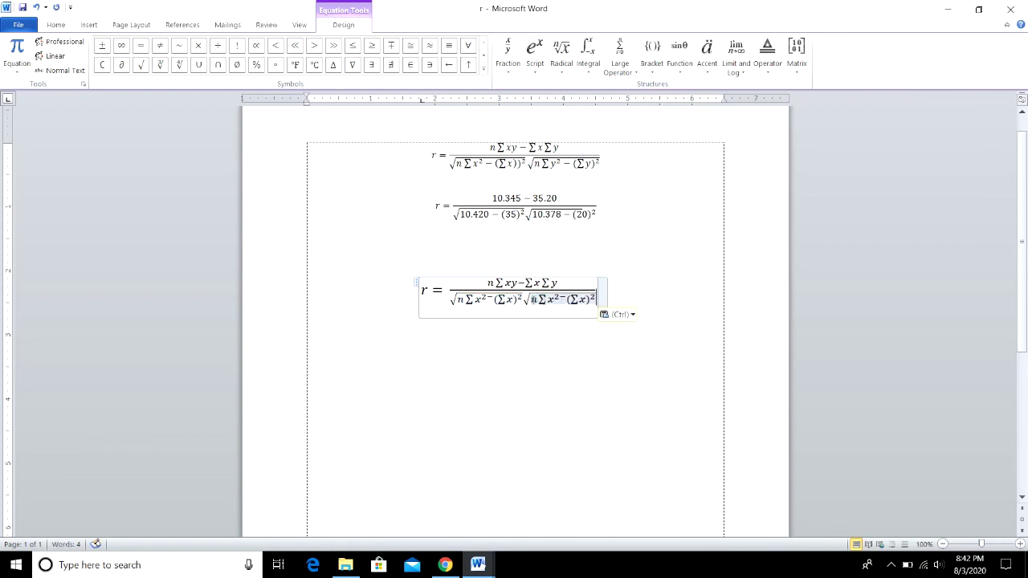
Step: Replace both x's in the pasted expression with y, giving n∑y²−(∑y)²
drag(575, 299, 583, 299)
double_click(581, 299)
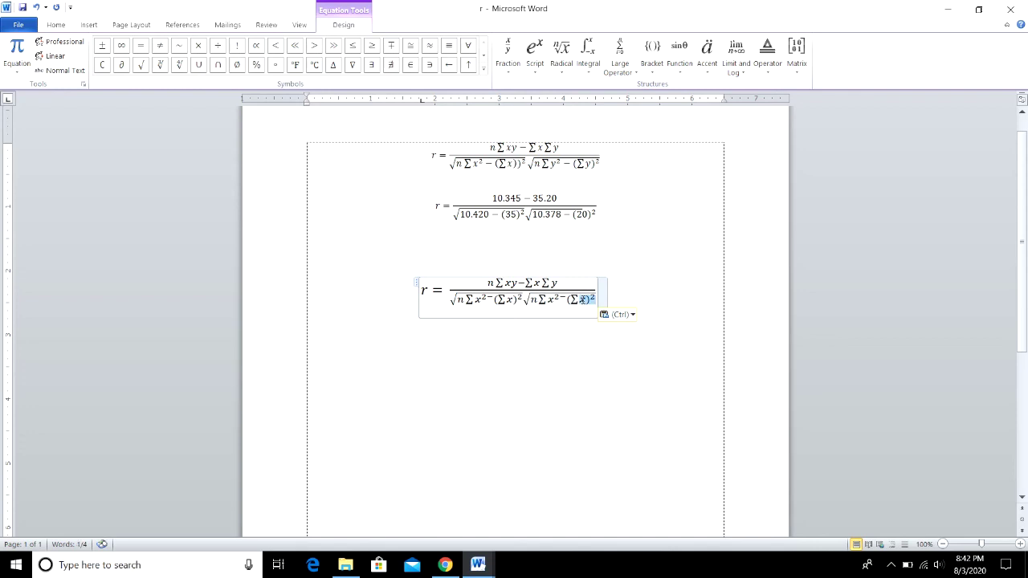
click(582, 316)
key(Right)
key(BackSpace)
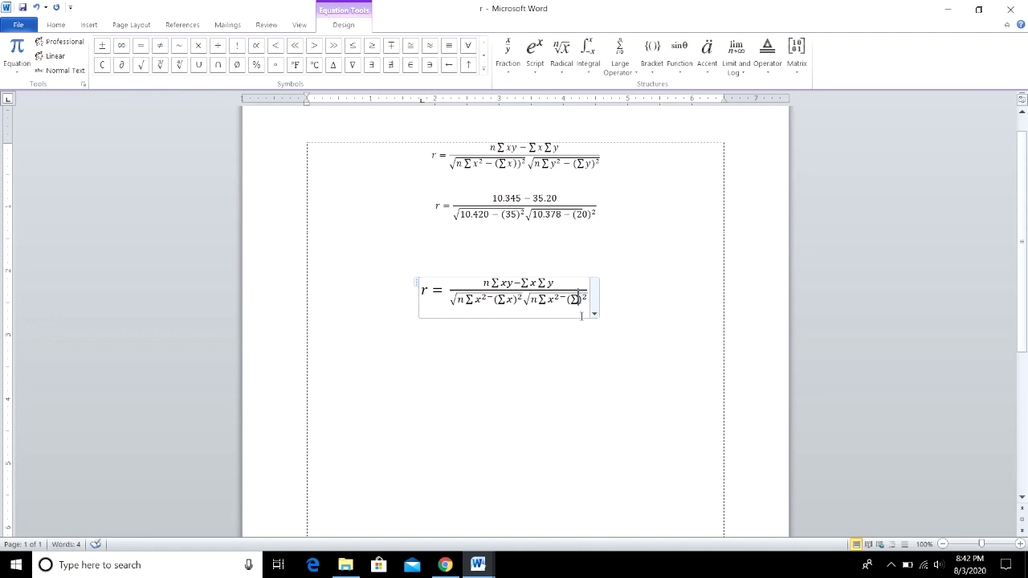
text(y)
key(Left)
key(Left)
key(Left)
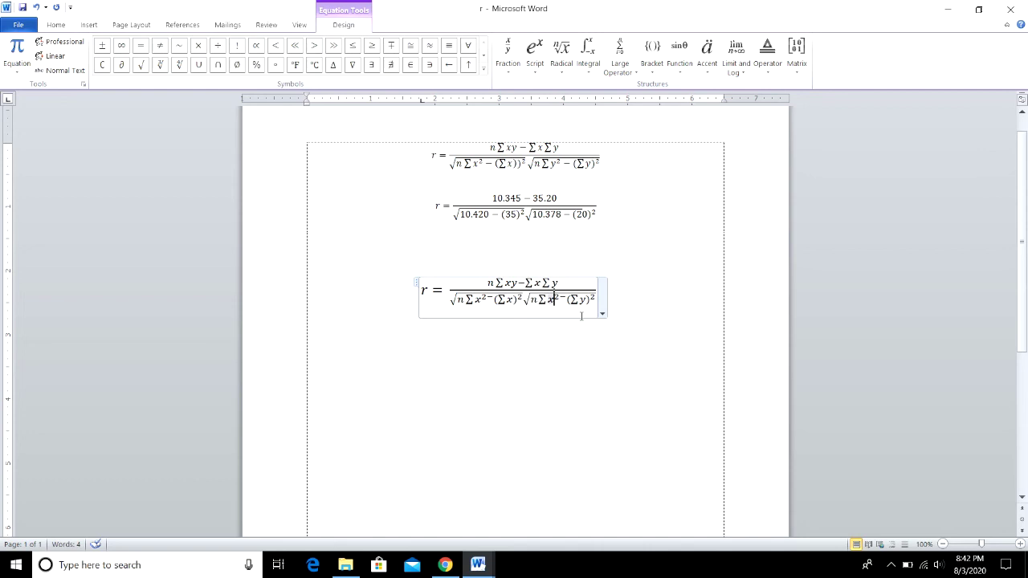
key(BackSpace)
text(y)
click(511, 299)
click(896, 569)
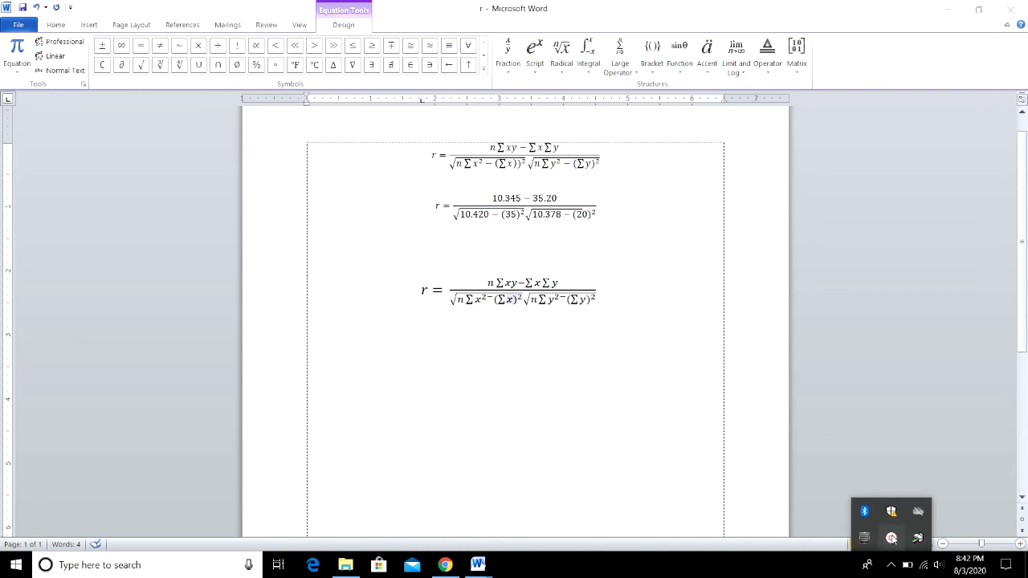
click(891, 537)
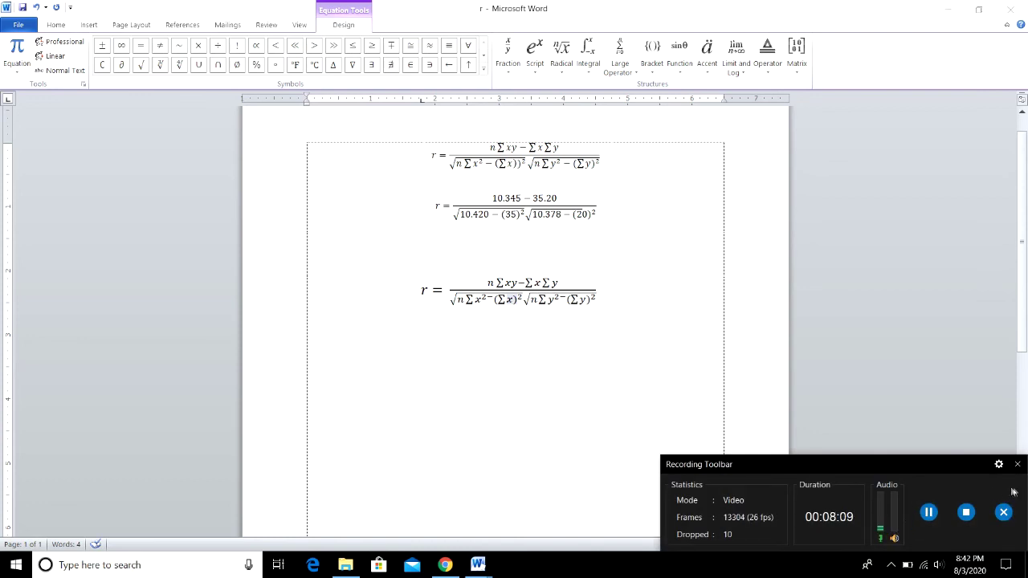